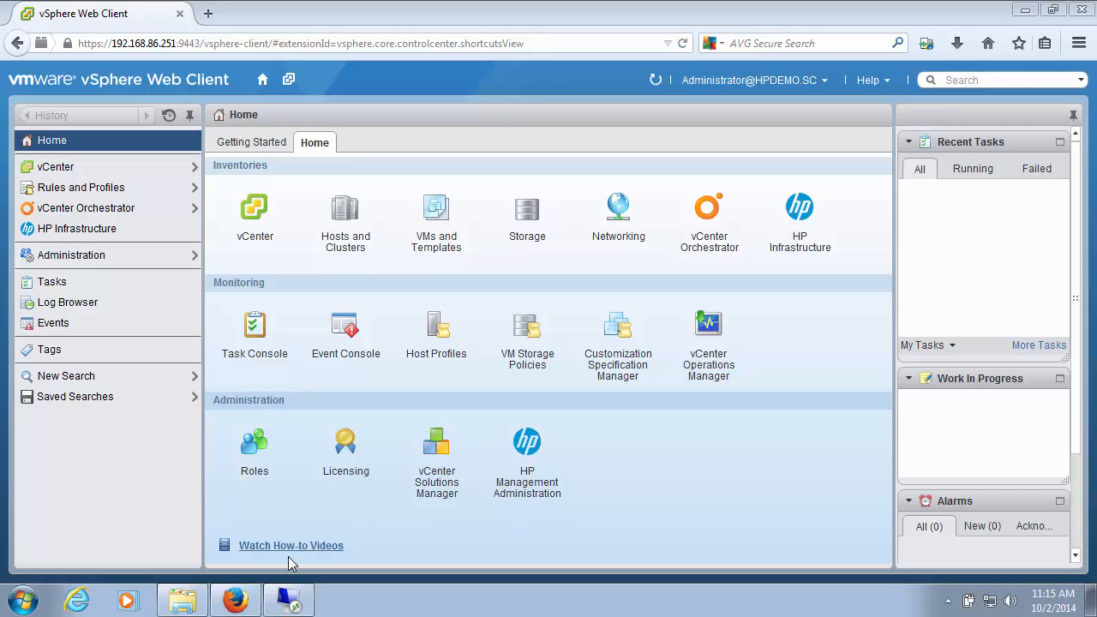
Step: Browse the extracted HP_StoreOnce_VSA_10TB_TC458-11001 folder down to TC458A to examine the OVF package files, then return to the vSphere Web Client
{"action": "left_click", "coordinate": [182, 600]}
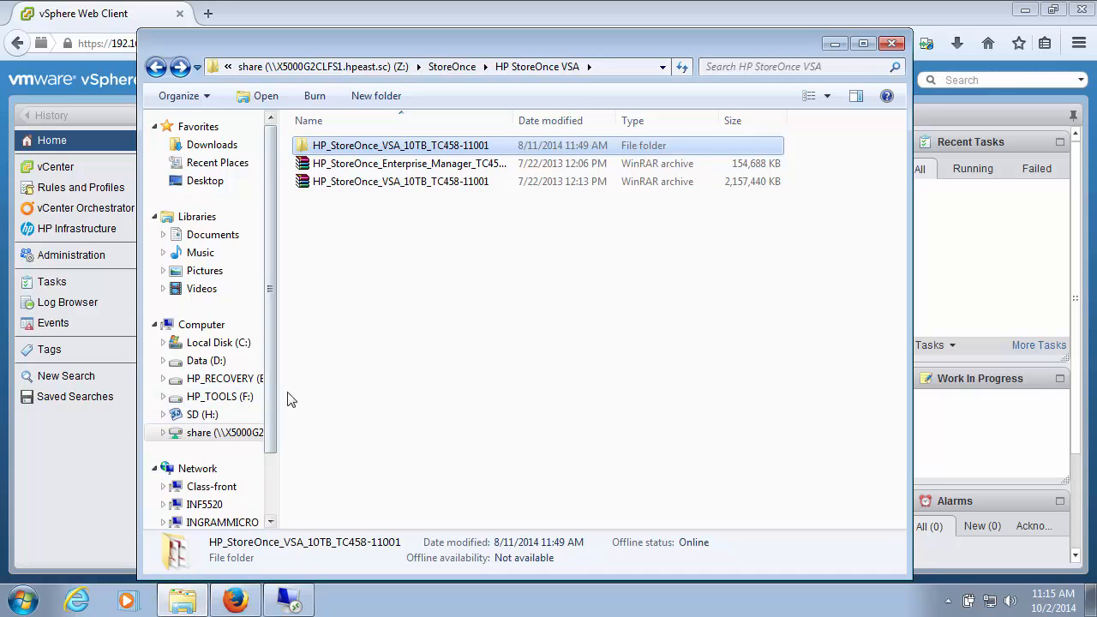
{"action": "left_click", "coordinate": [349, 183]}
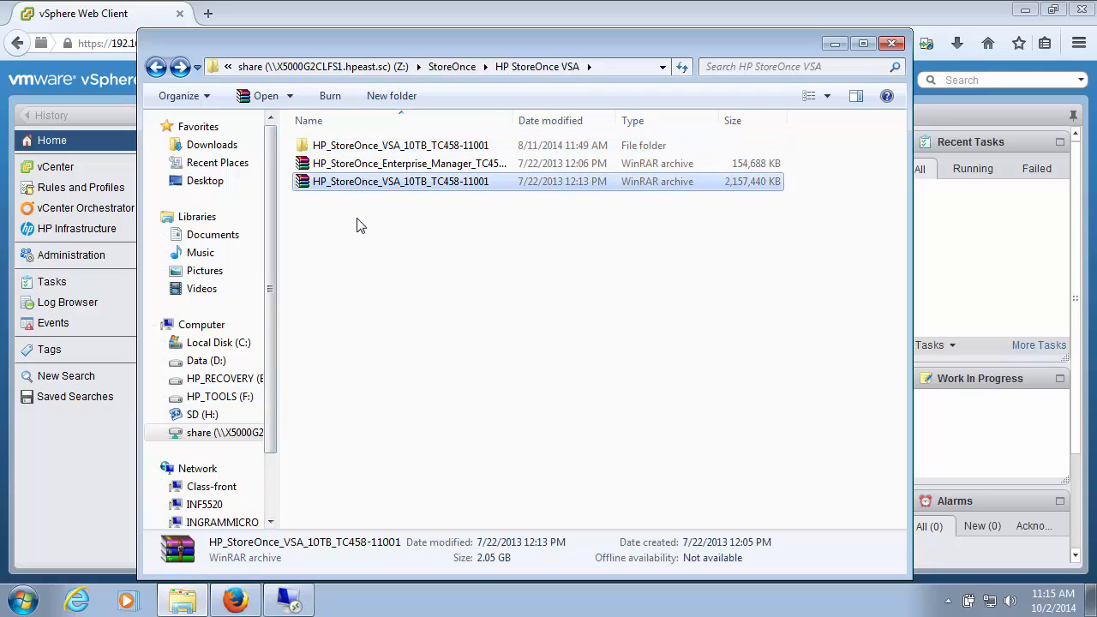
{"action": "left_click", "coordinate": [365, 147]}
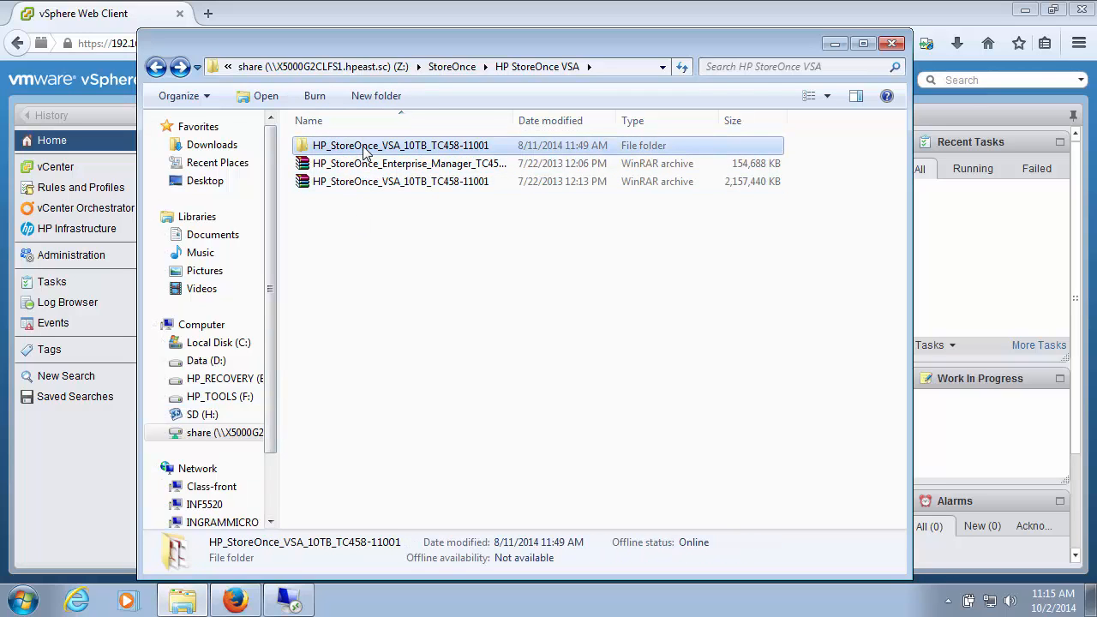
{"action": "double_click", "coordinate": [364, 147]}
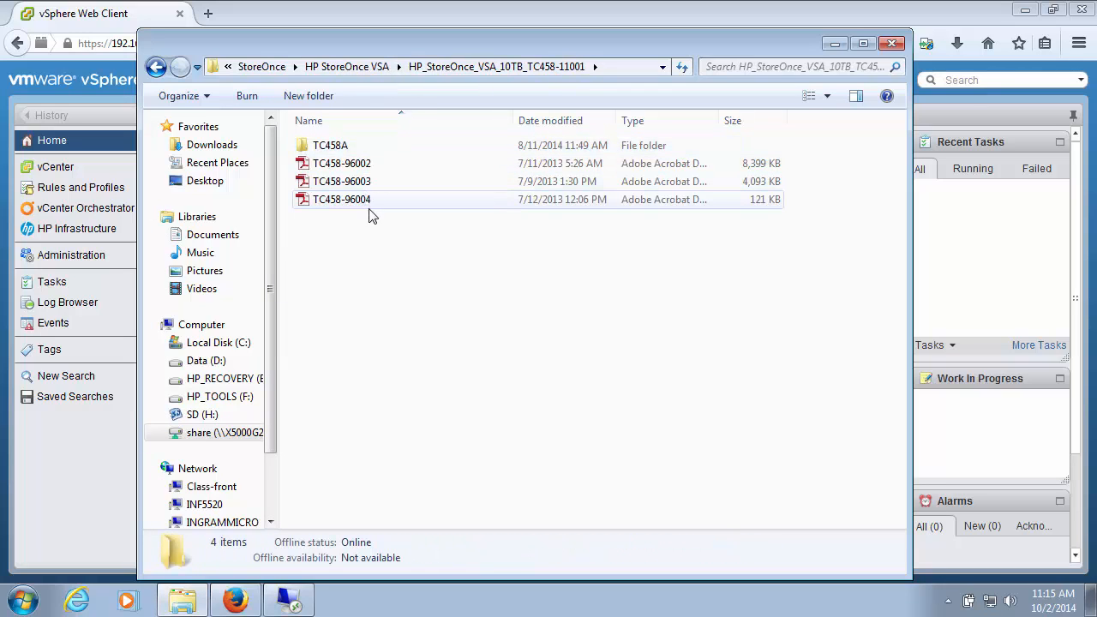
{"action": "left_click", "coordinate": [324, 151]}
{"action": "double_click", "coordinate": [324, 151]}
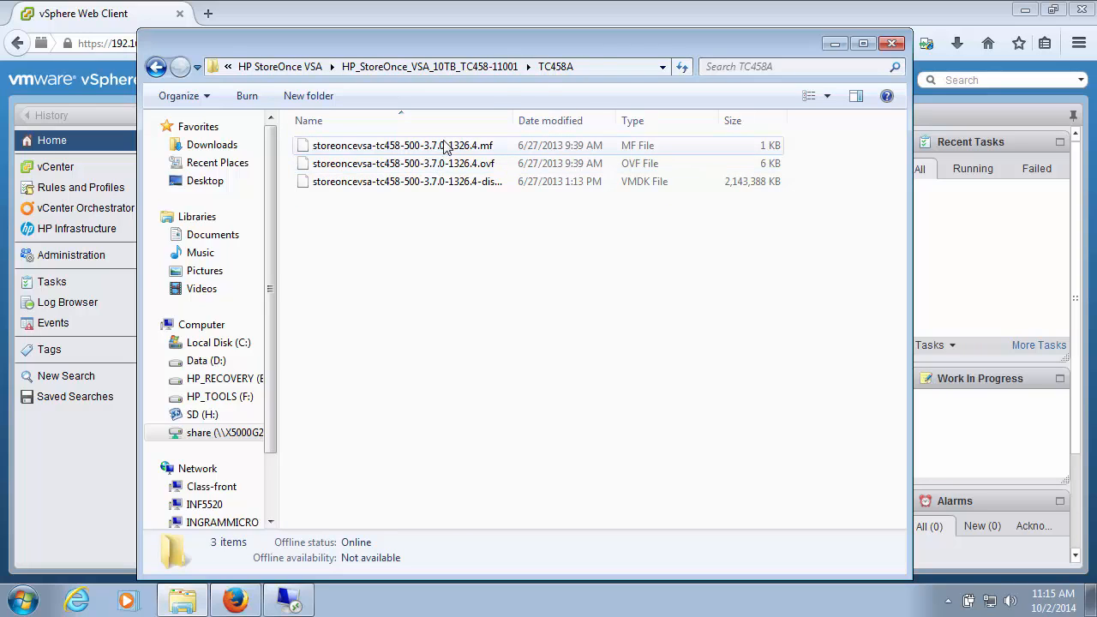
{"action": "left_click", "coordinate": [834, 43]}
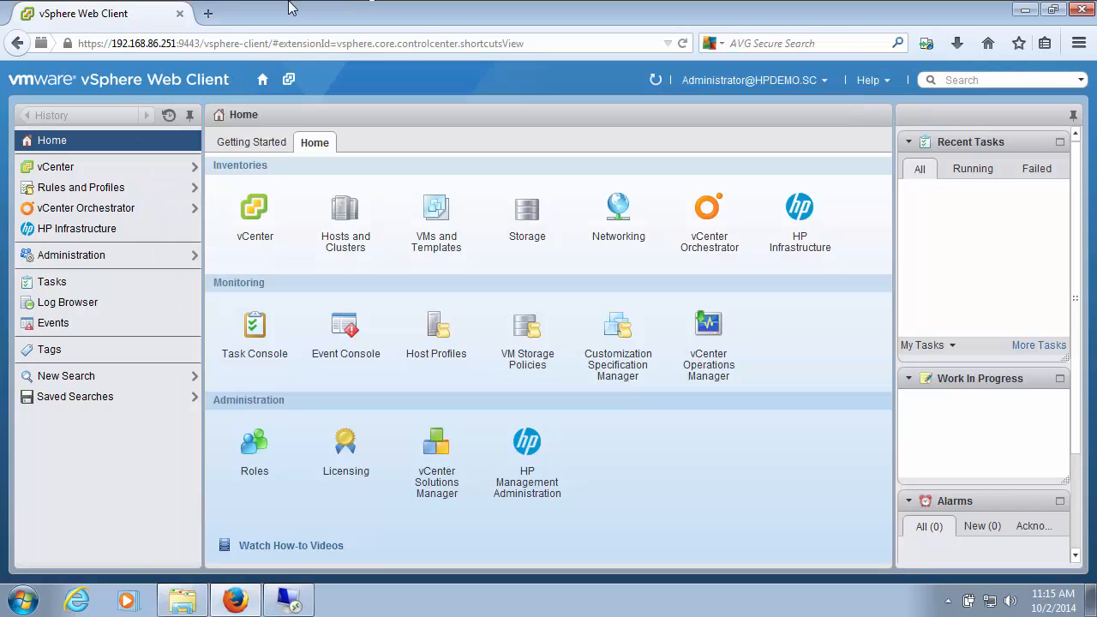
Step: Start deploying an OVF template on HPDemo.sc Cluster and allow the Client Integration Plug-In to access the operating system
{"action": "left_click", "coordinate": [345, 221]}
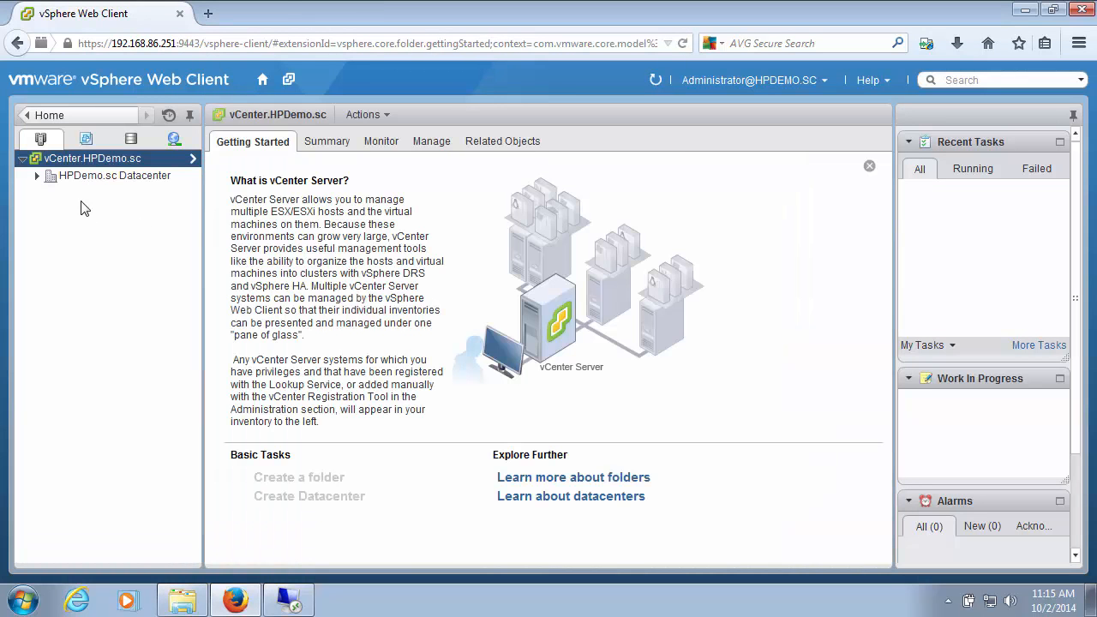
{"action": "left_click", "coordinate": [36, 175]}
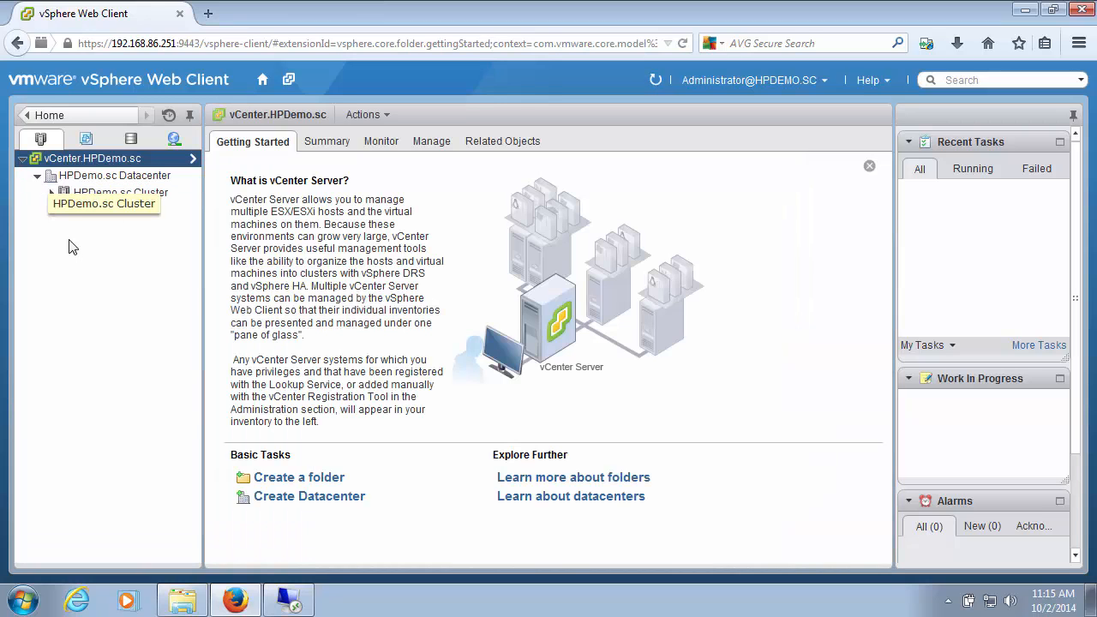
{"action": "left_click", "coordinate": [50, 194]}
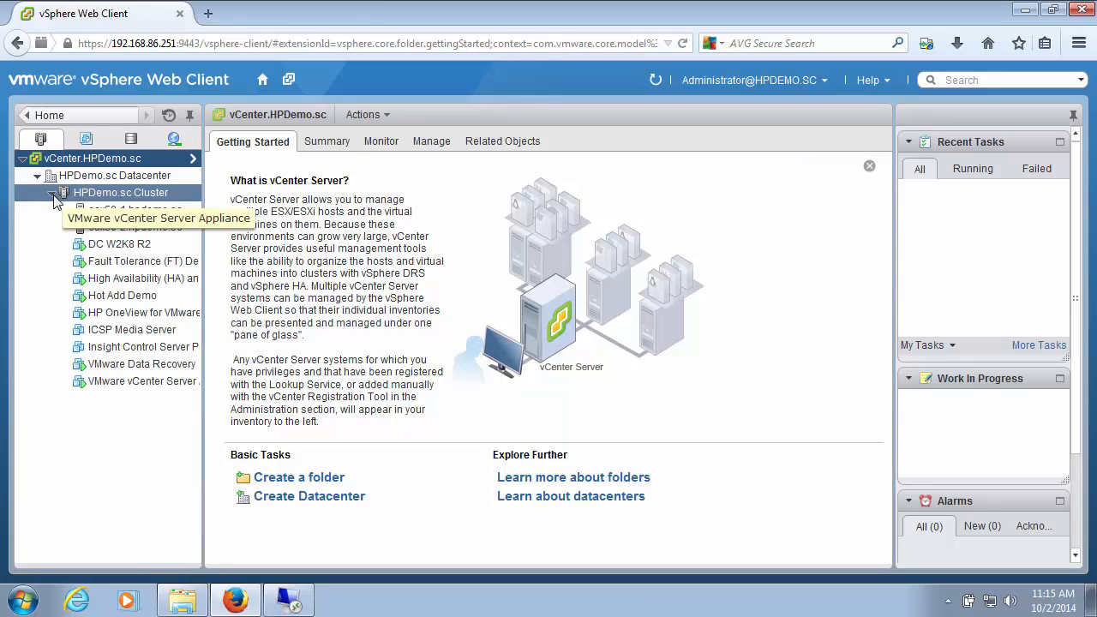
{"action": "right_click", "coordinate": [120, 193]}
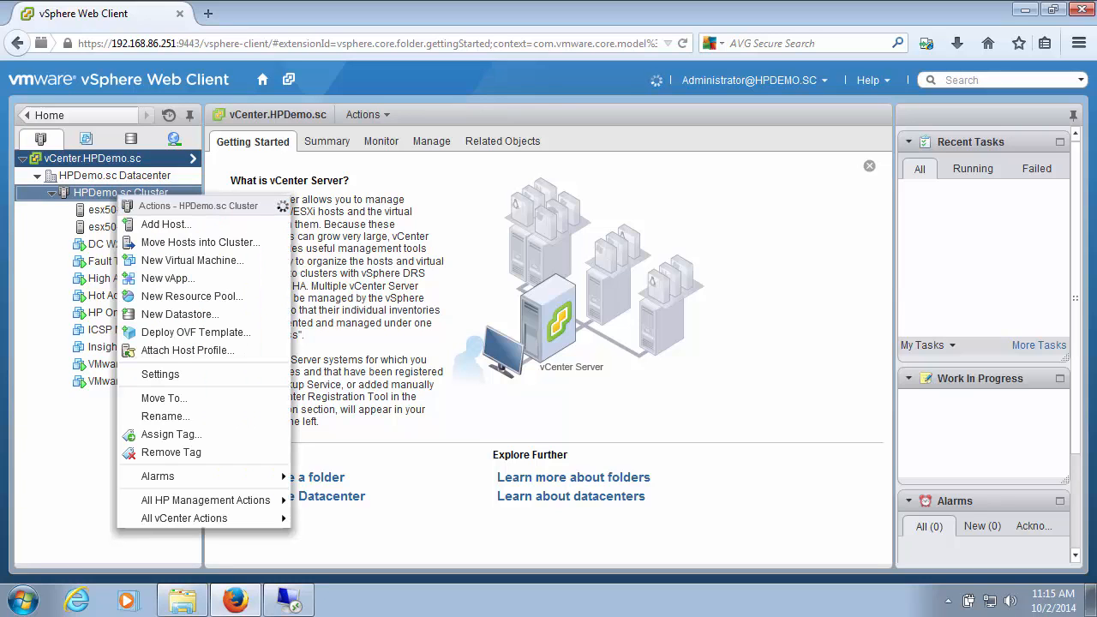
{"action": "left_click", "coordinate": [195, 336]}
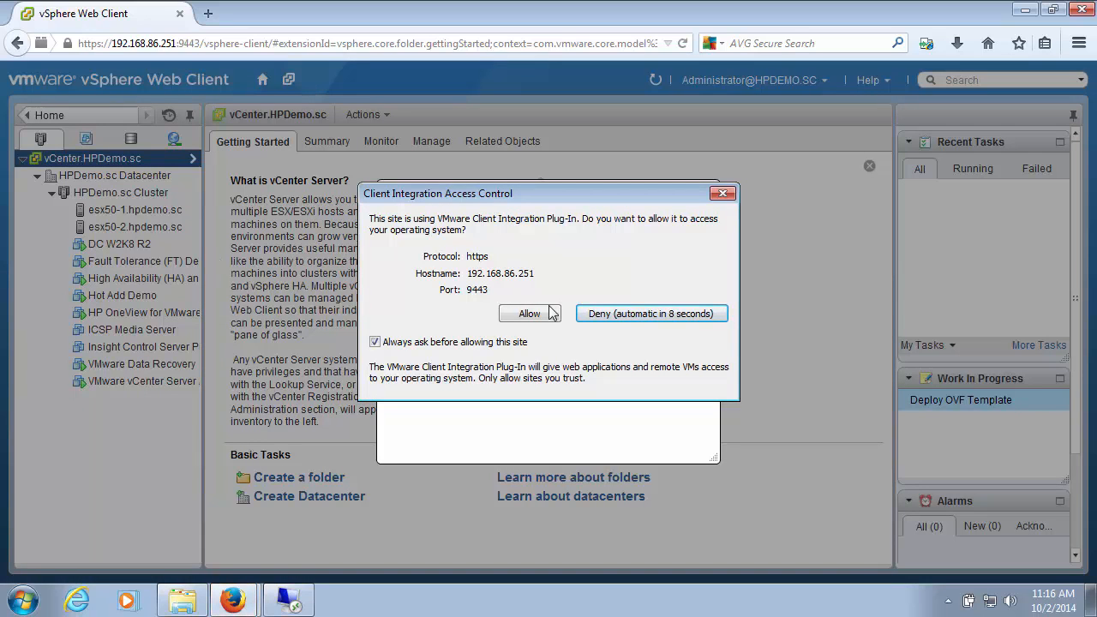
{"action": "left_click", "coordinate": [522, 317]}
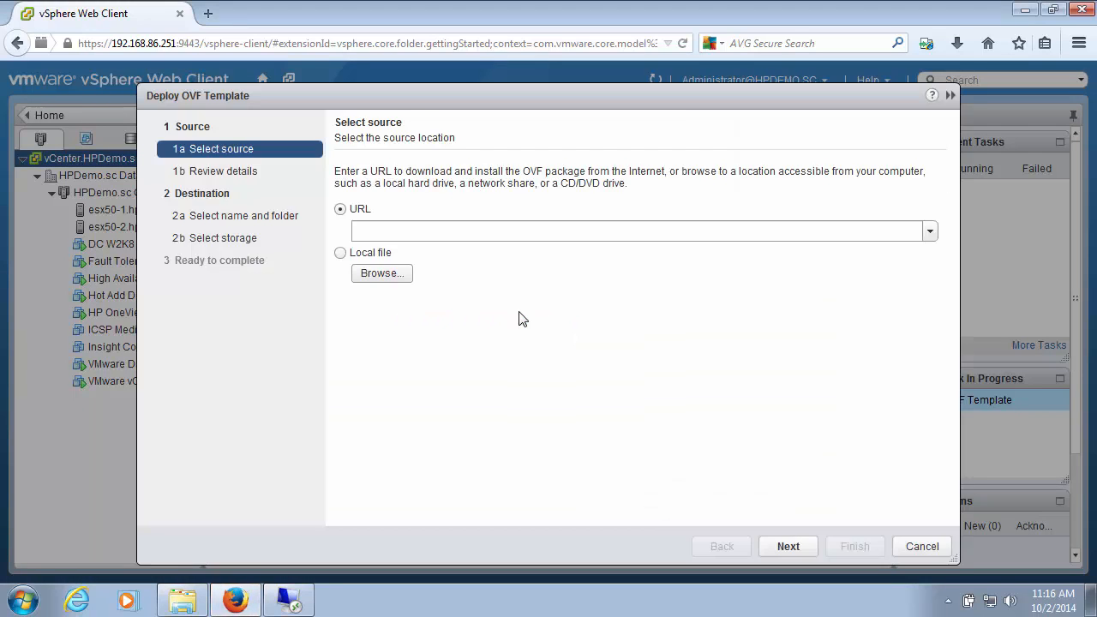
Step: Use the local file storeoncevsa-tc458-500-3.7.0-1326.4.ovf from the TC458A folder as the template source
{"action": "left_click", "coordinate": [341, 255]}
{"action": "left_click", "coordinate": [371, 271]}
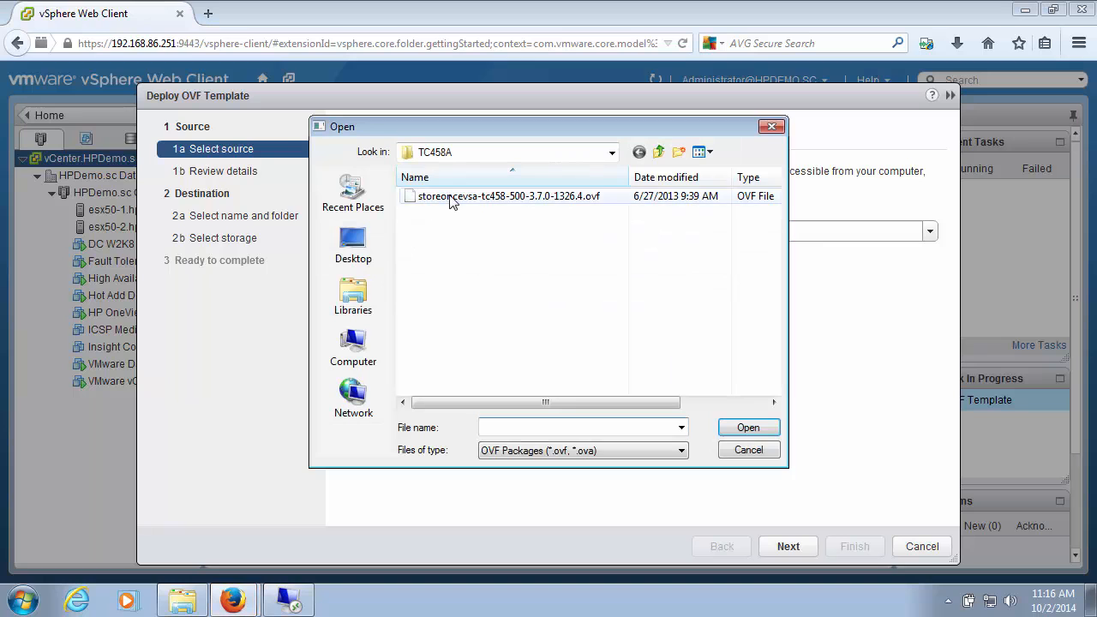
{"action": "left_click", "coordinate": [612, 154]}
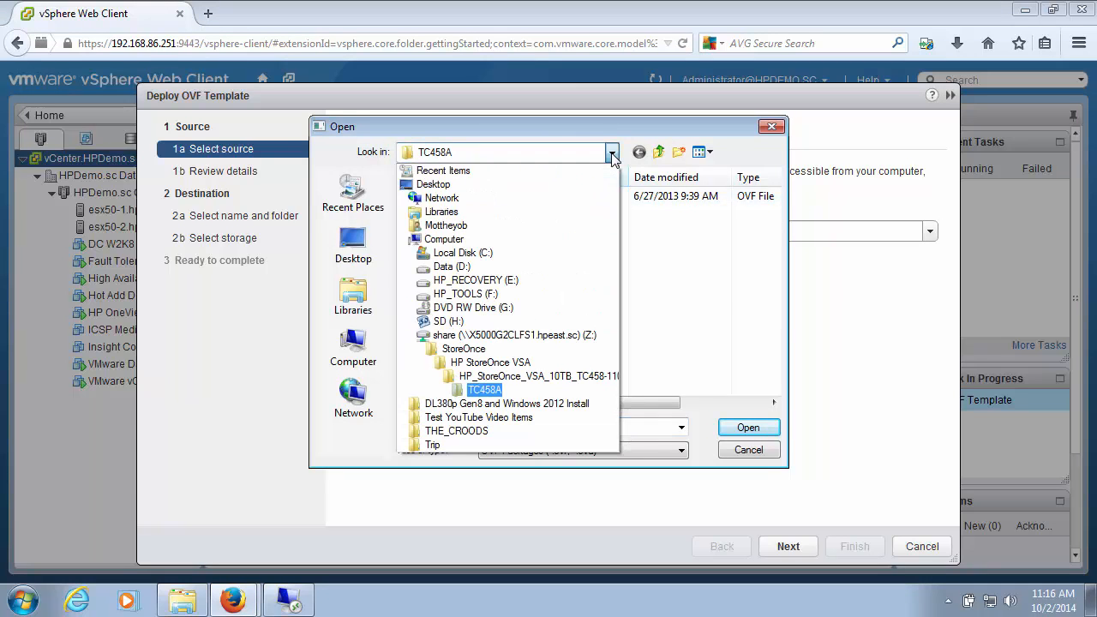
{"action": "left_click", "coordinate": [612, 154]}
{"action": "left_click", "coordinate": [519, 196]}
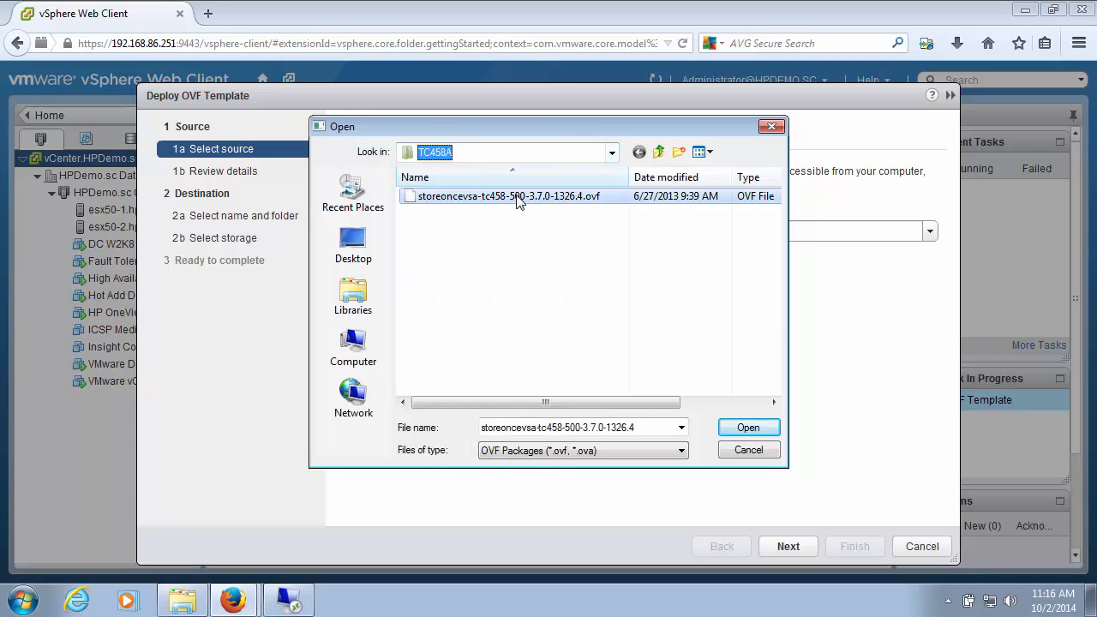
{"action": "left_click", "coordinate": [746, 426]}
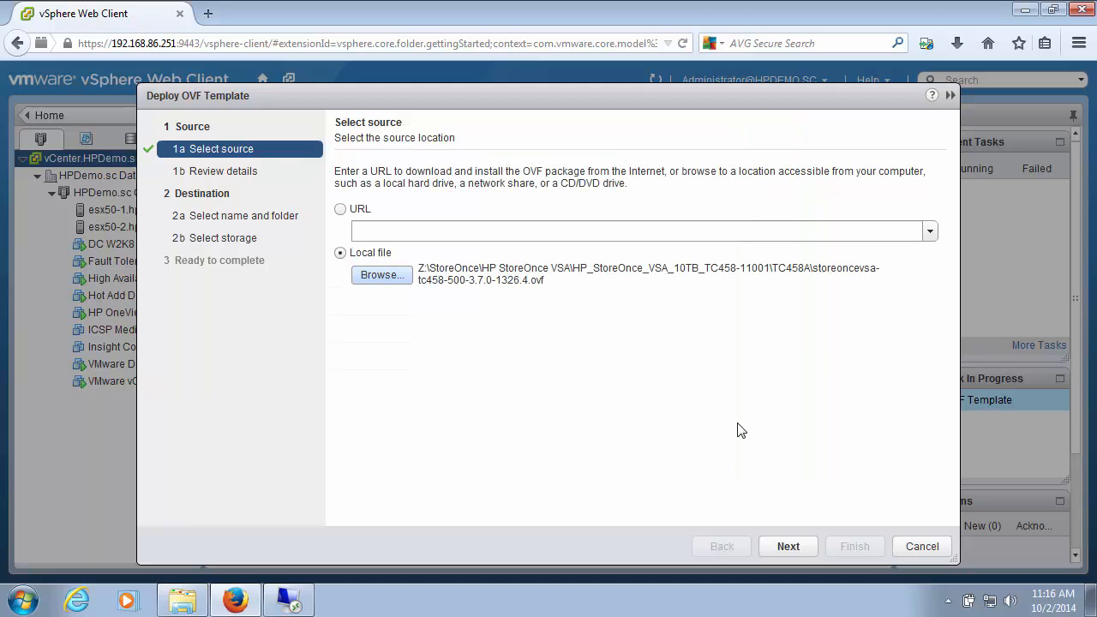
{"action": "left_click", "coordinate": [789, 549]}
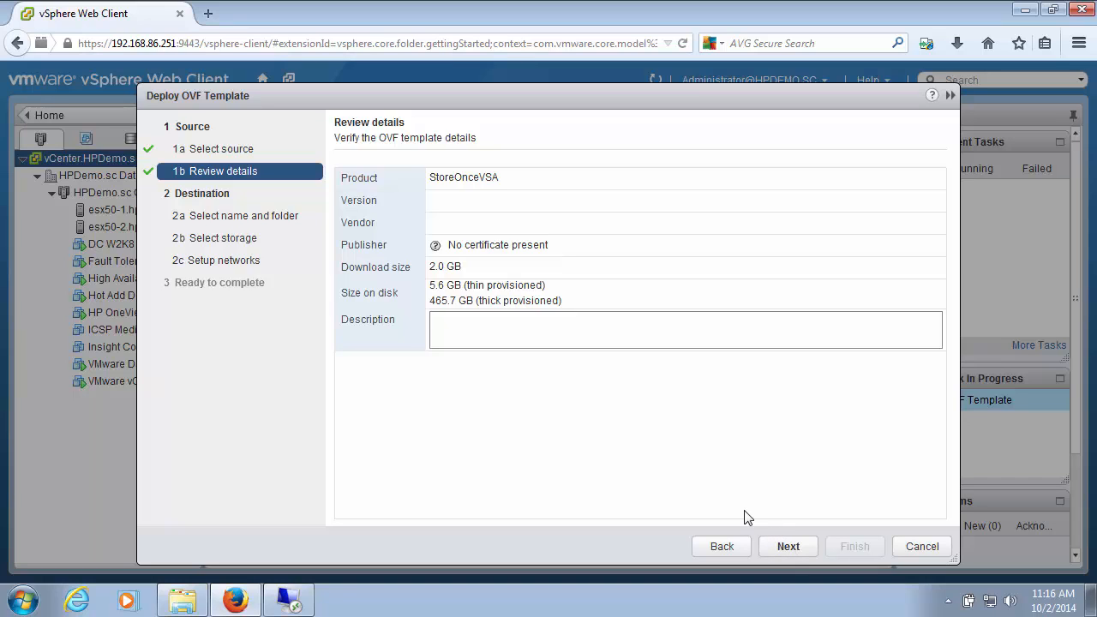
Step: Accept the template details and place the StoreOnceVSA deployment in HPDemo.sc Datacenter, keeping the default name
{"action": "left_click", "coordinate": [782, 547]}
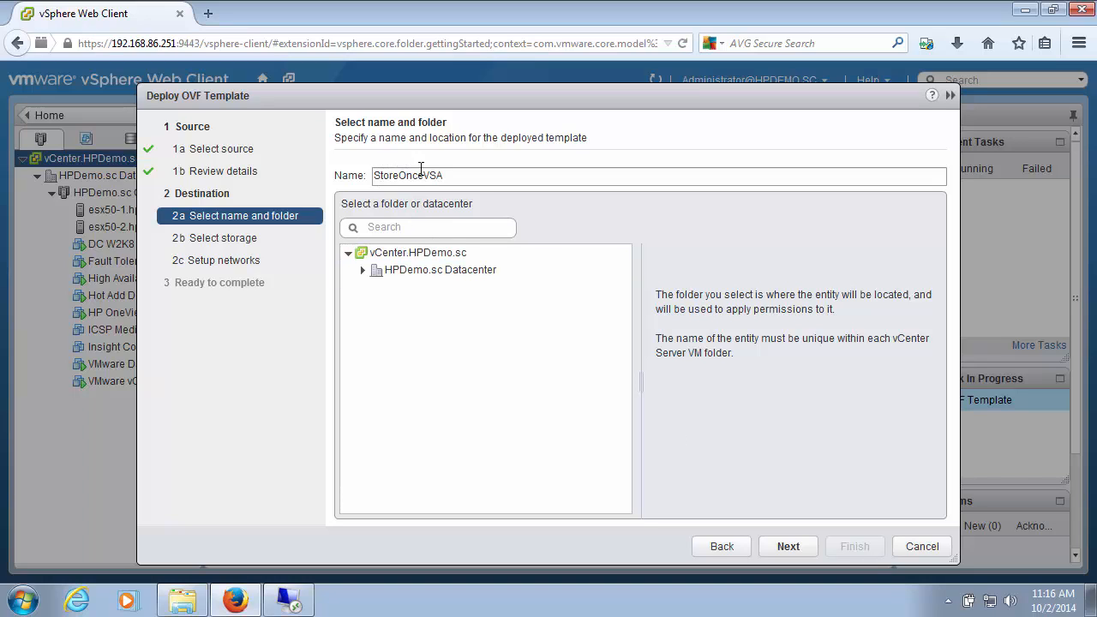
{"action": "left_click", "coordinate": [435, 273]}
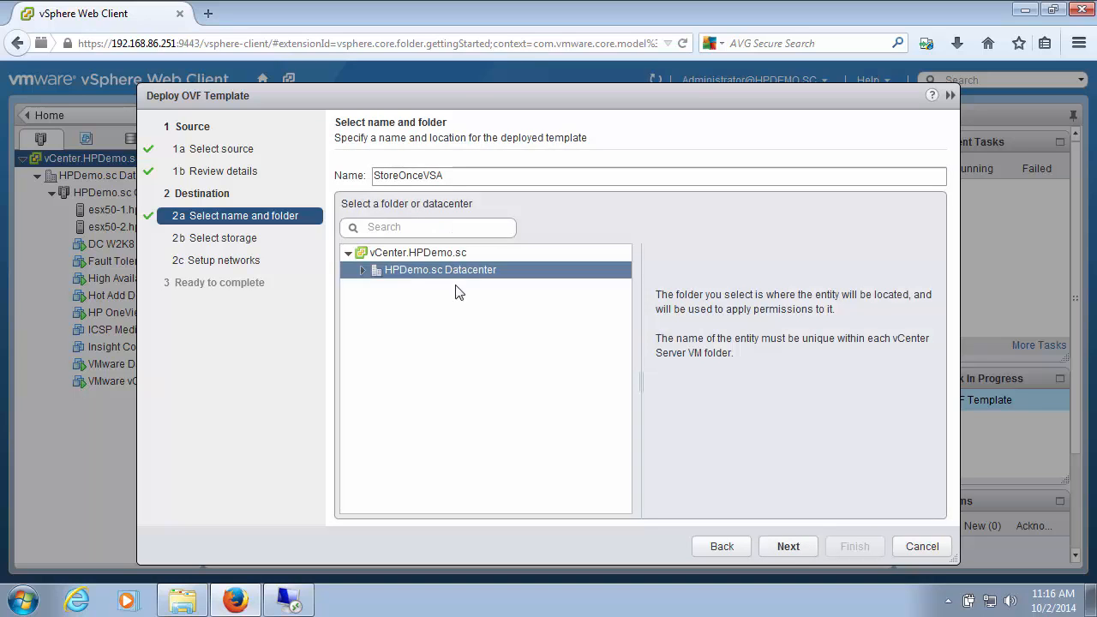
{"action": "left_click", "coordinate": [777, 545]}
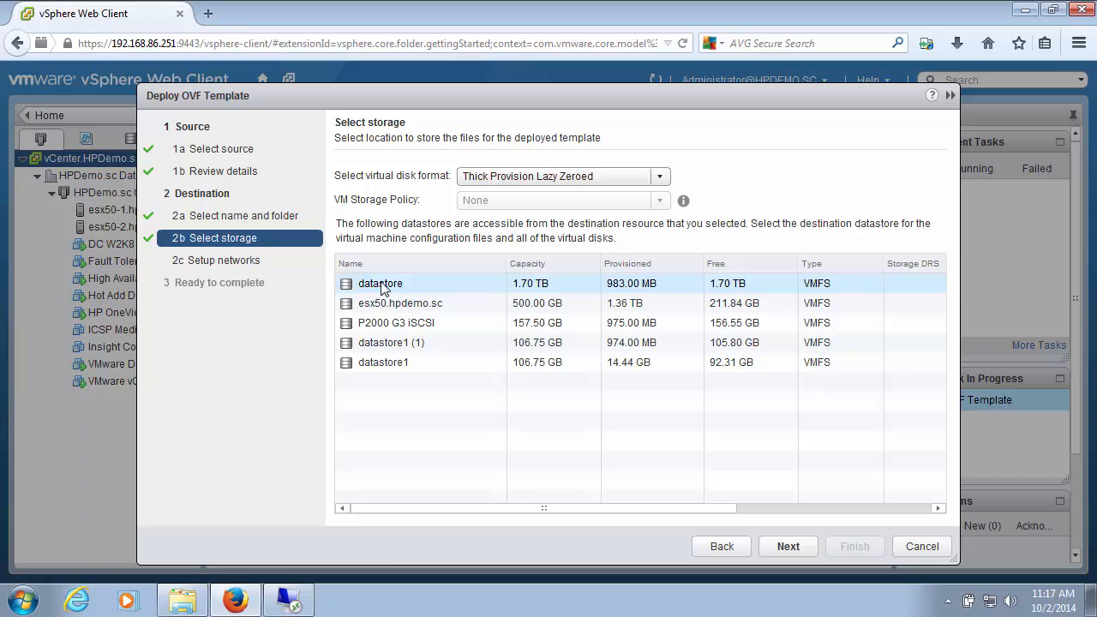
Step: Store the deployment on the 1.70 TB datastore named "datastore" with the Thick Provision Lazy Zeroed disk format
{"action": "left_click", "coordinate": [387, 285]}
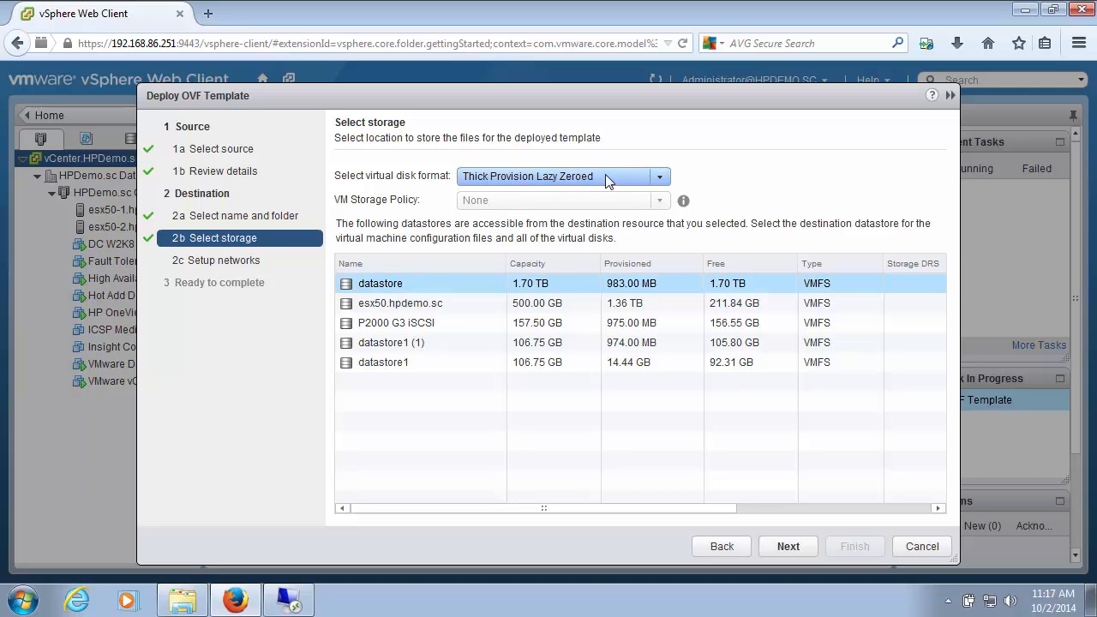
{"action": "left_click", "coordinate": [658, 179]}
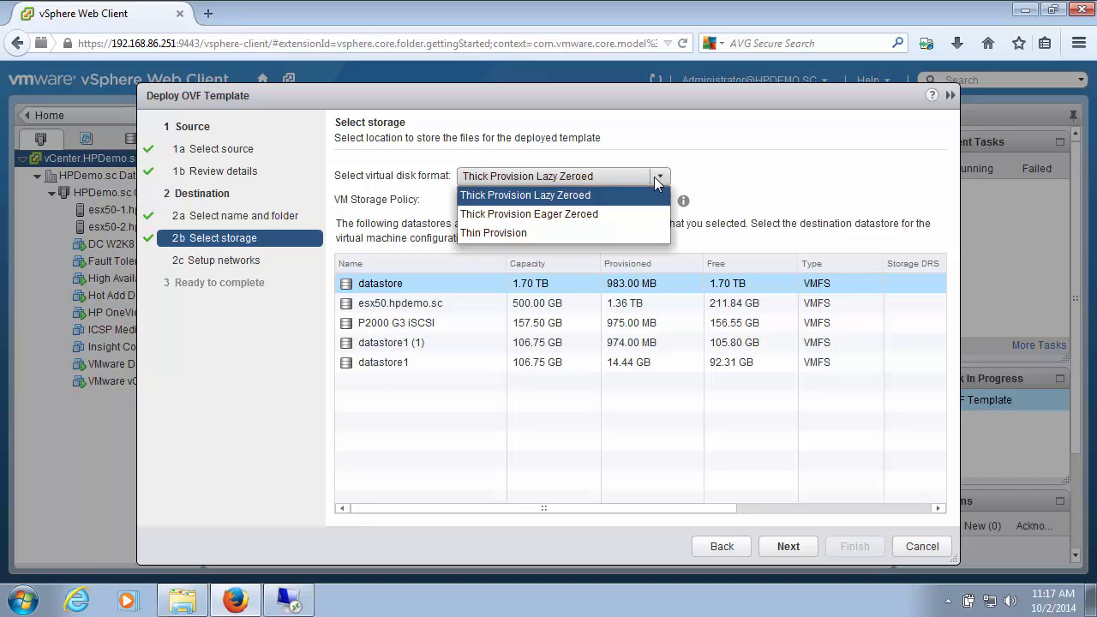
{"action": "left_click", "coordinate": [655, 176]}
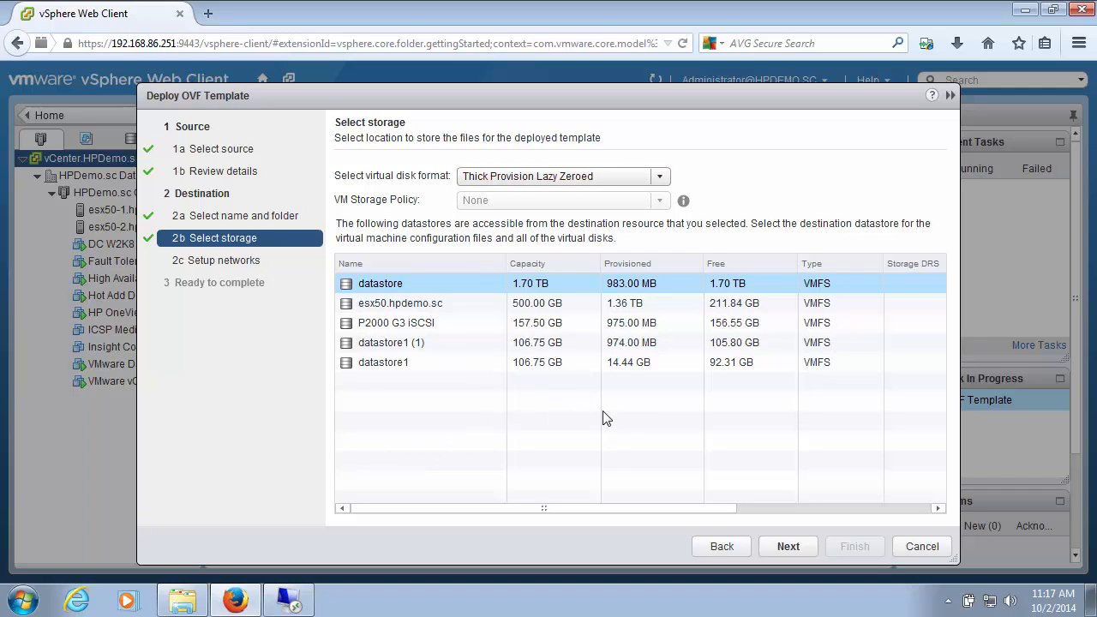
{"action": "left_click", "coordinate": [786, 545]}
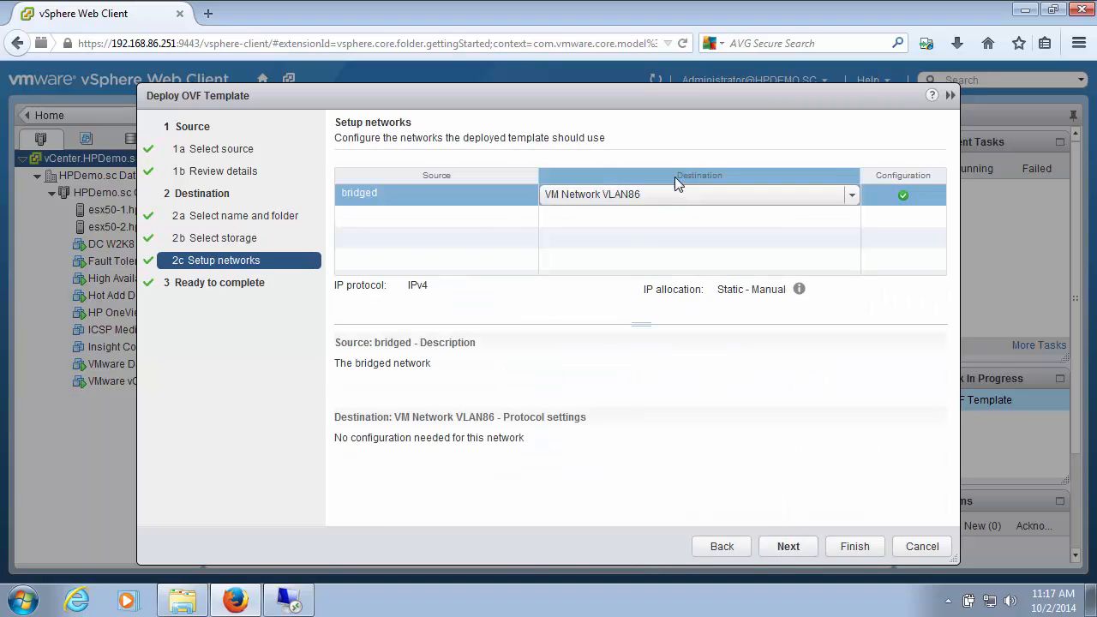
Step: Keep the bridged network mapped to VM Network VLAN86 and finish the deployment without powering on the virtual machine
{"action": "left_click", "coordinate": [664, 195]}
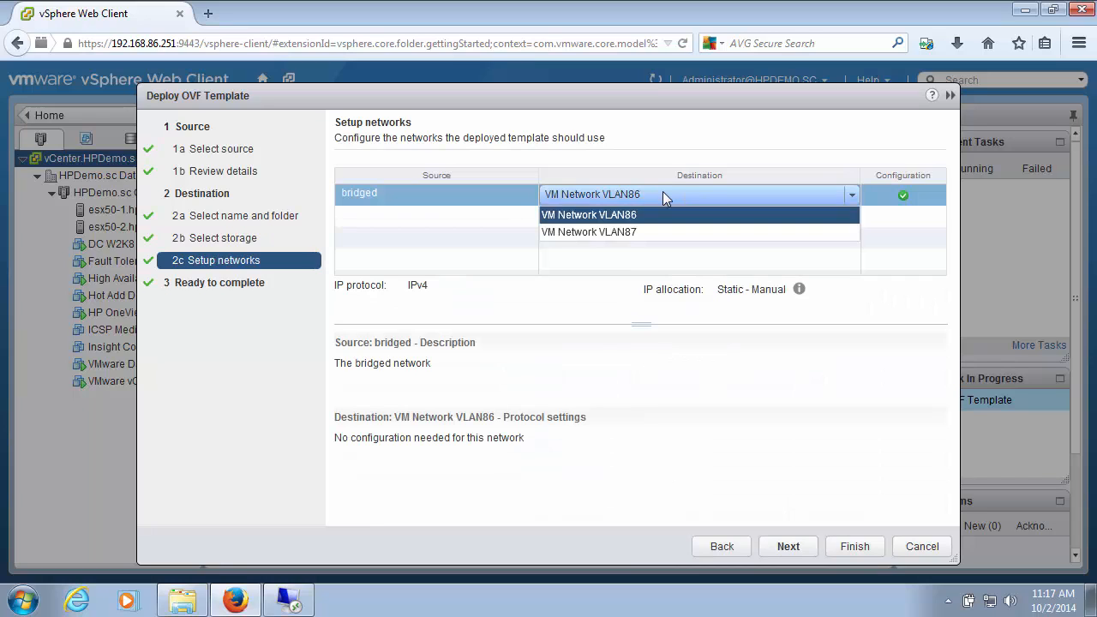
{"action": "left_click", "coordinate": [663, 192]}
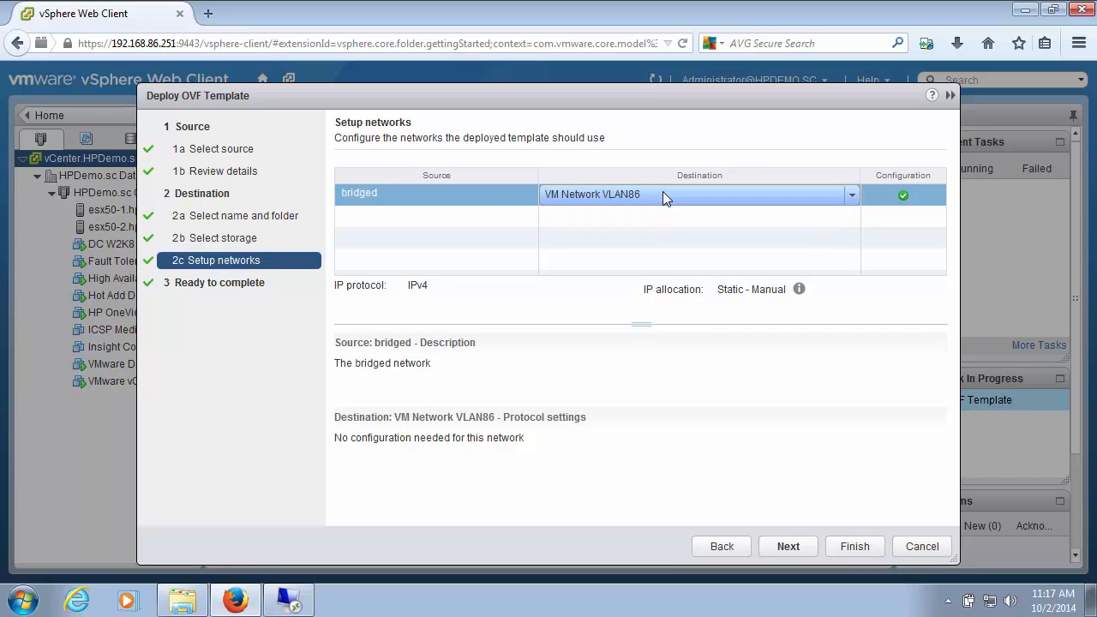
{"action": "left_click", "coordinate": [788, 547]}
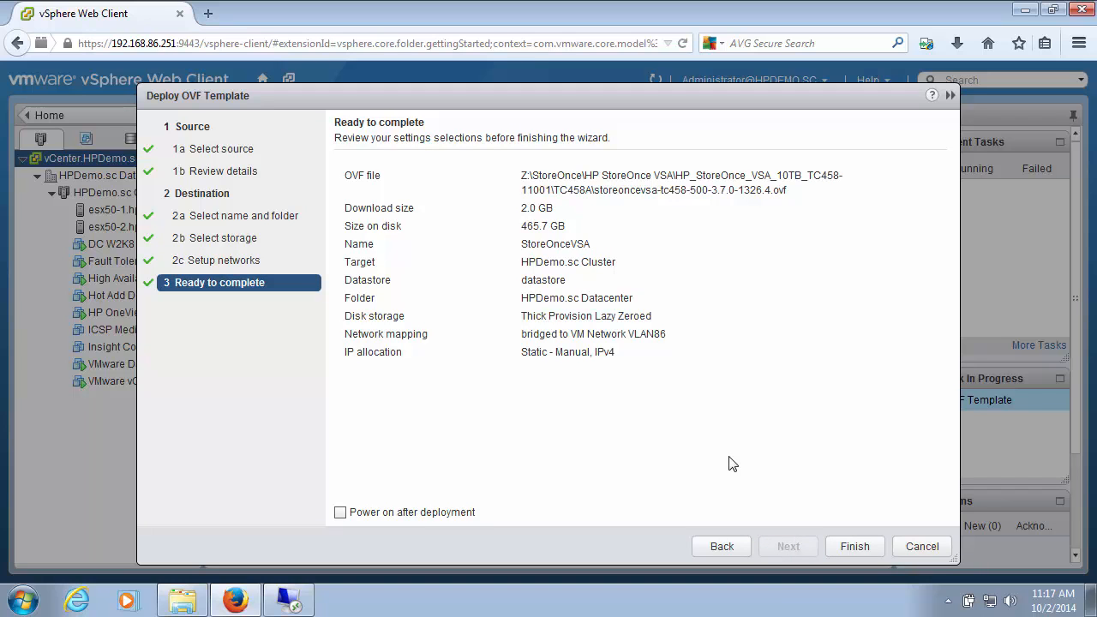
{"action": "left_click", "coordinate": [853, 553]}
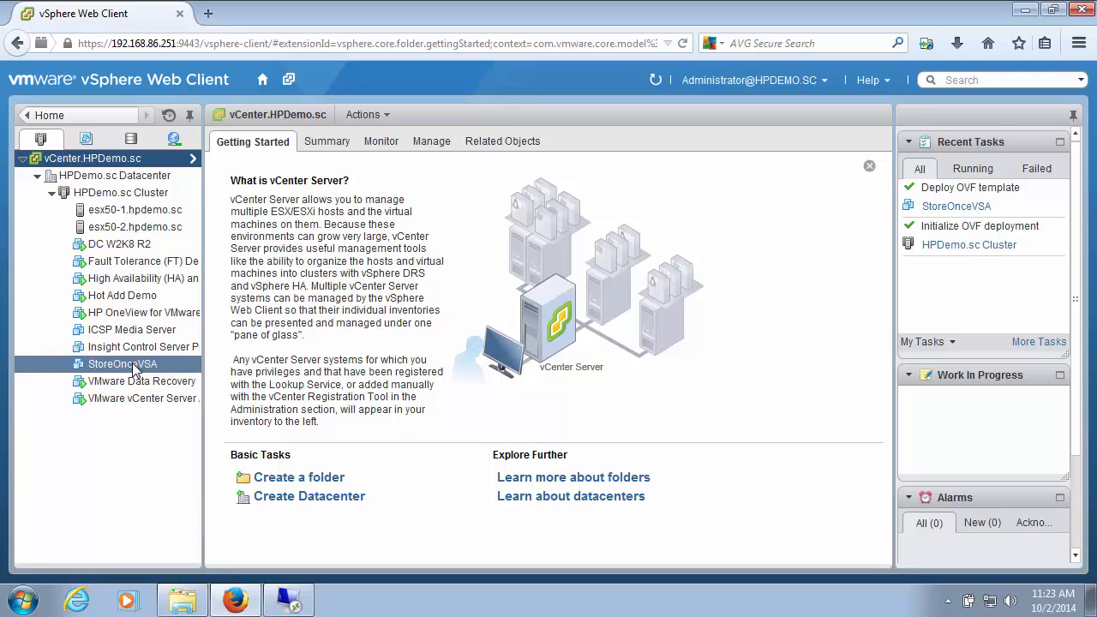
Step: Add a new hard disk in the StoreOnceVSA virtual machine's hardware settings
{"action": "right_click", "coordinate": [133, 367]}
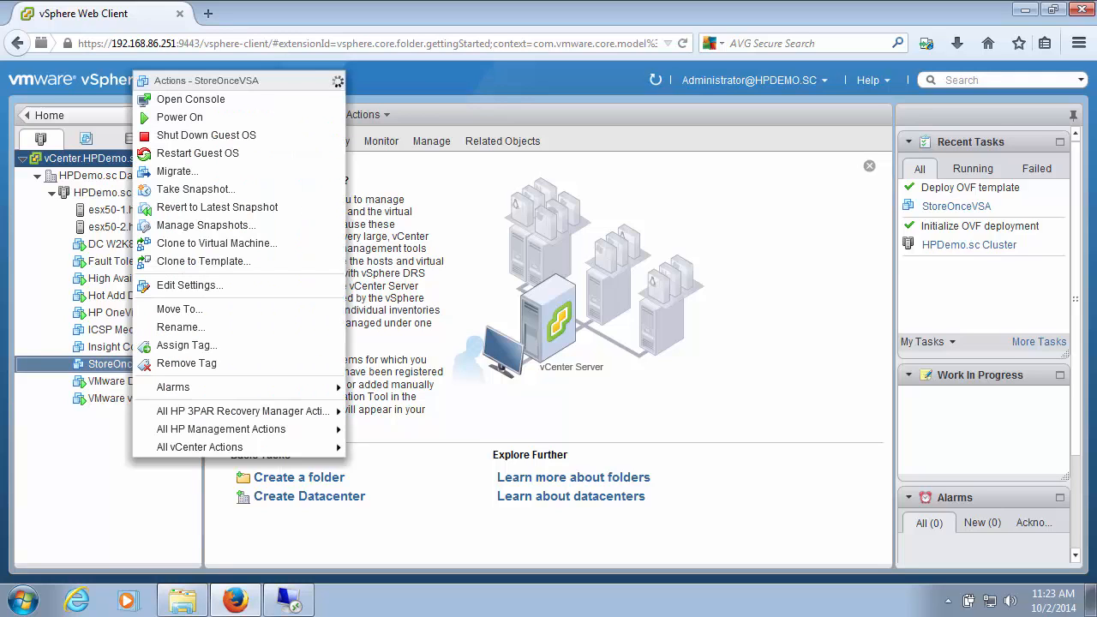
{"action": "left_click", "coordinate": [178, 287]}
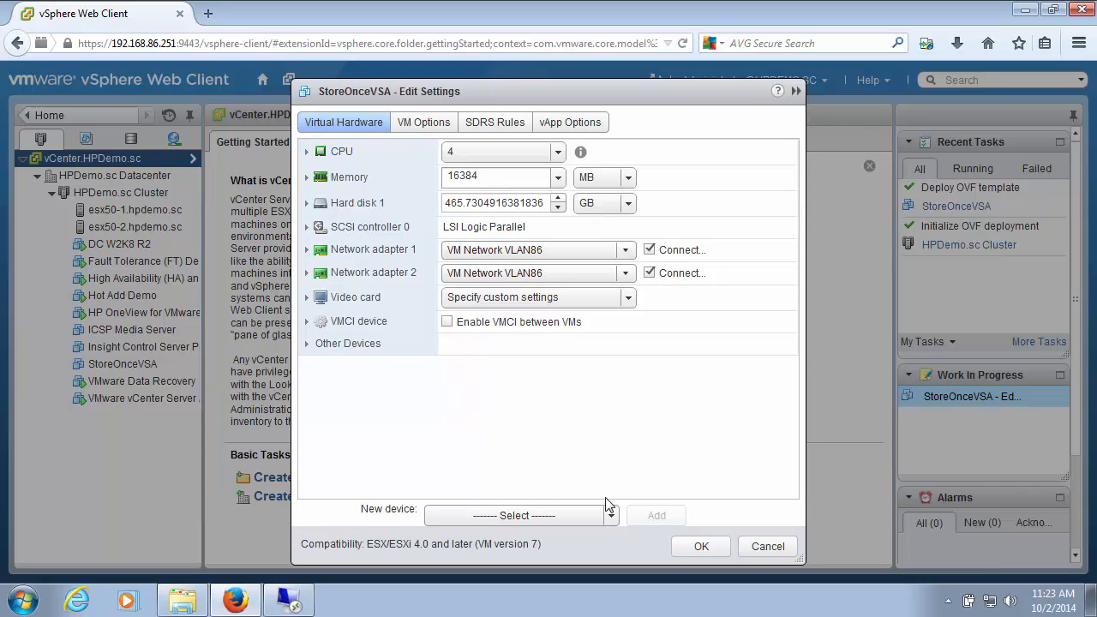
{"action": "left_click", "coordinate": [611, 516]}
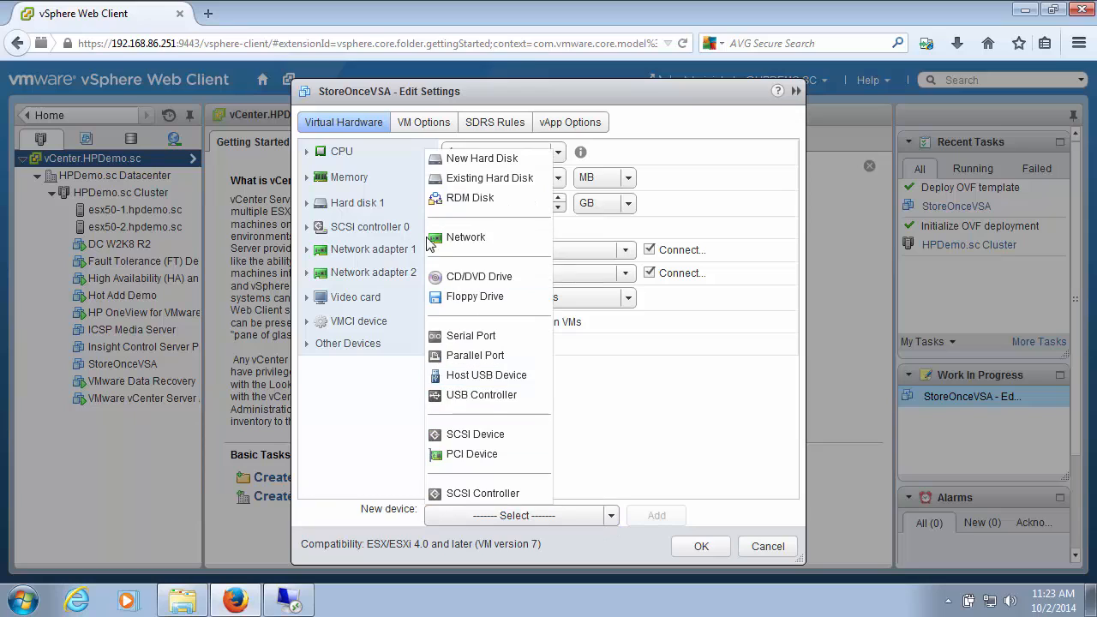
{"action": "left_click", "coordinate": [453, 163]}
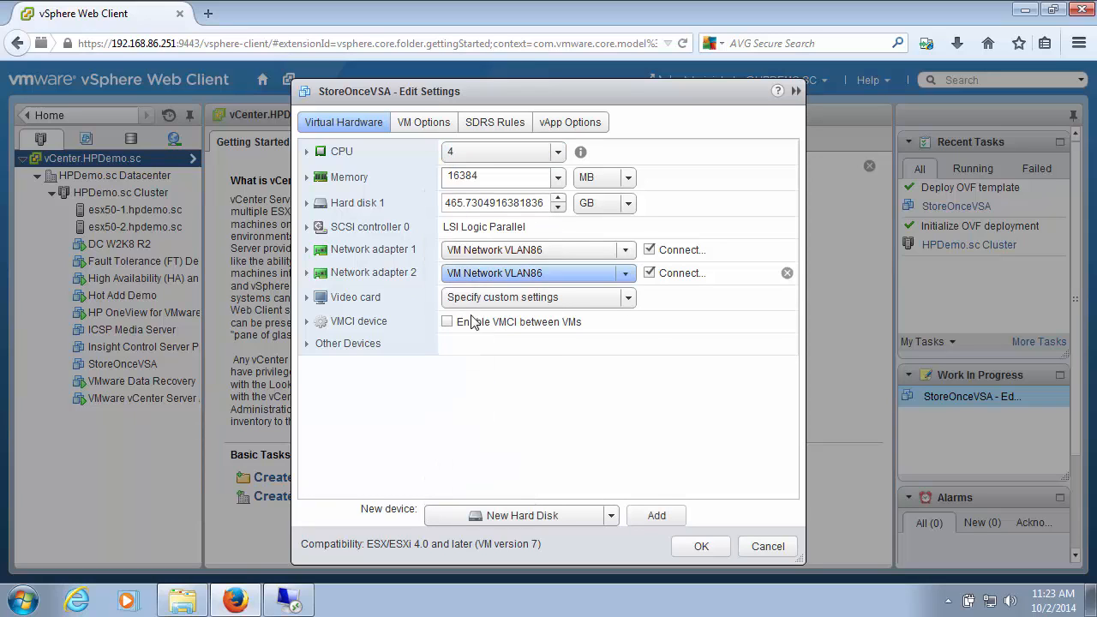
{"action": "left_click", "coordinate": [651, 522]}
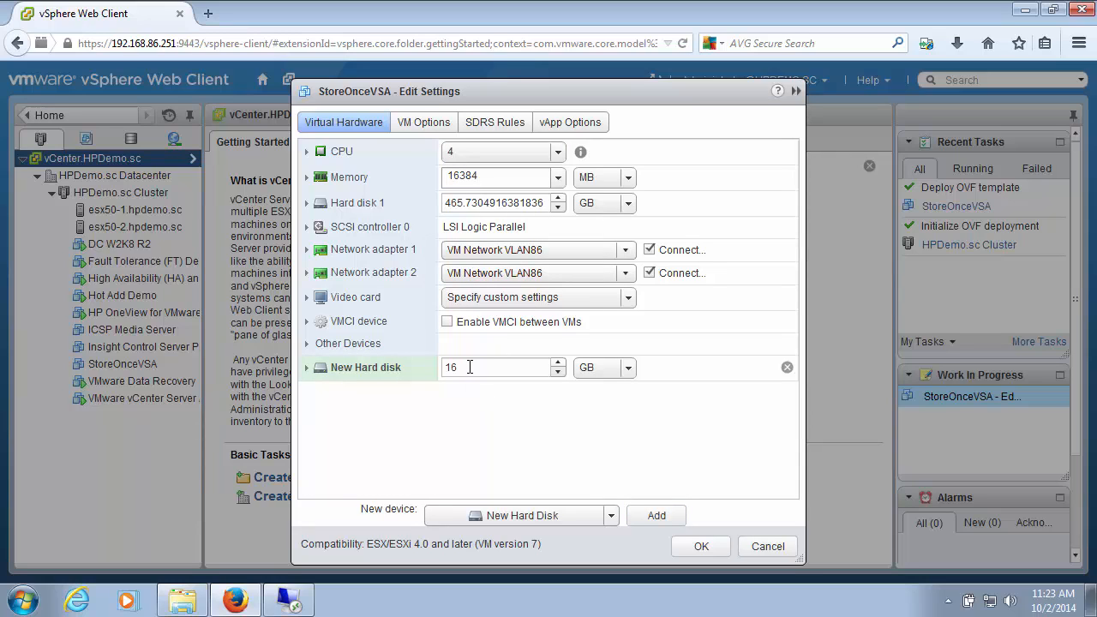
Step: Set the new hard disk's size to 1 TB and save the StoreOnceVSA hardware settings
{"action": "left_click", "coordinate": [583, 365]}
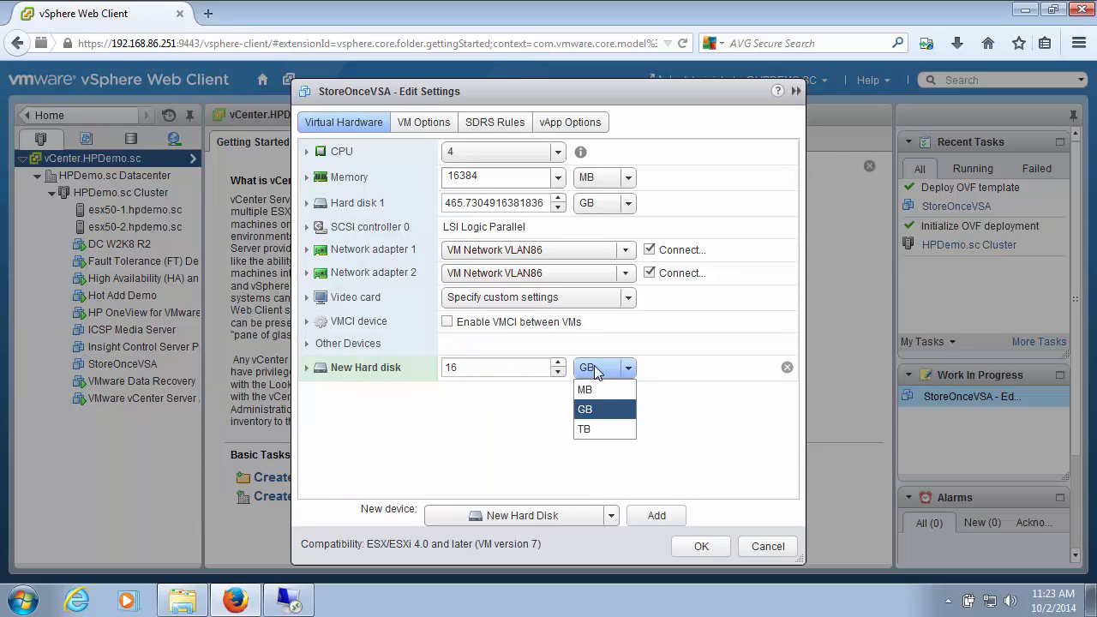
{"action": "left_click", "coordinate": [581, 433]}
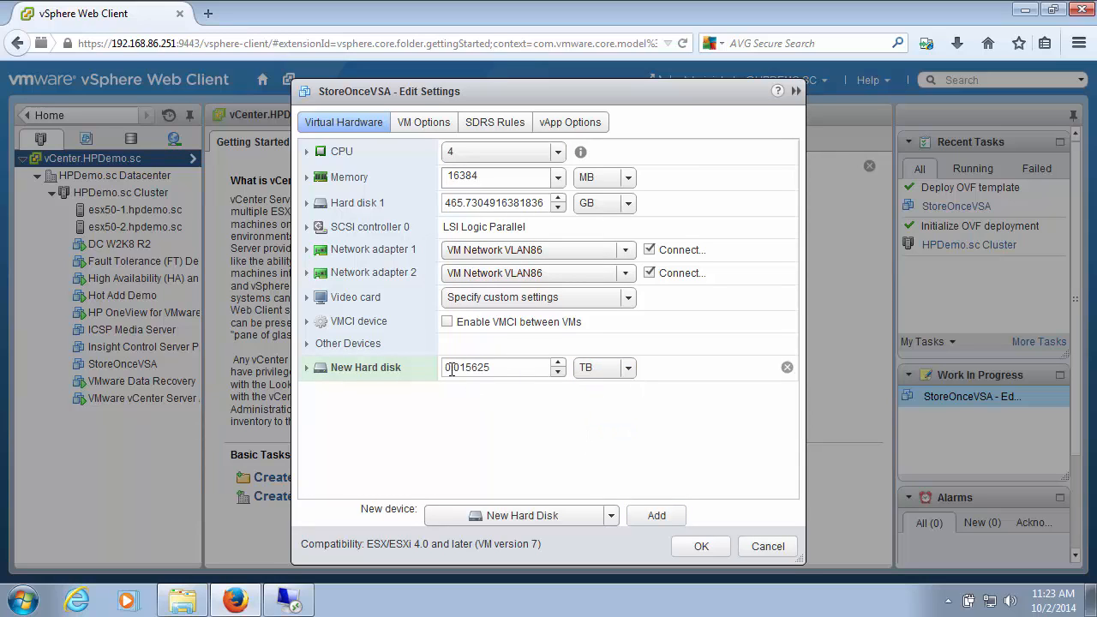
{"action": "left_click_drag", "start_coordinate": [502, 367], "coordinate": [400, 371]}
{"action": "type", "text": "1"}
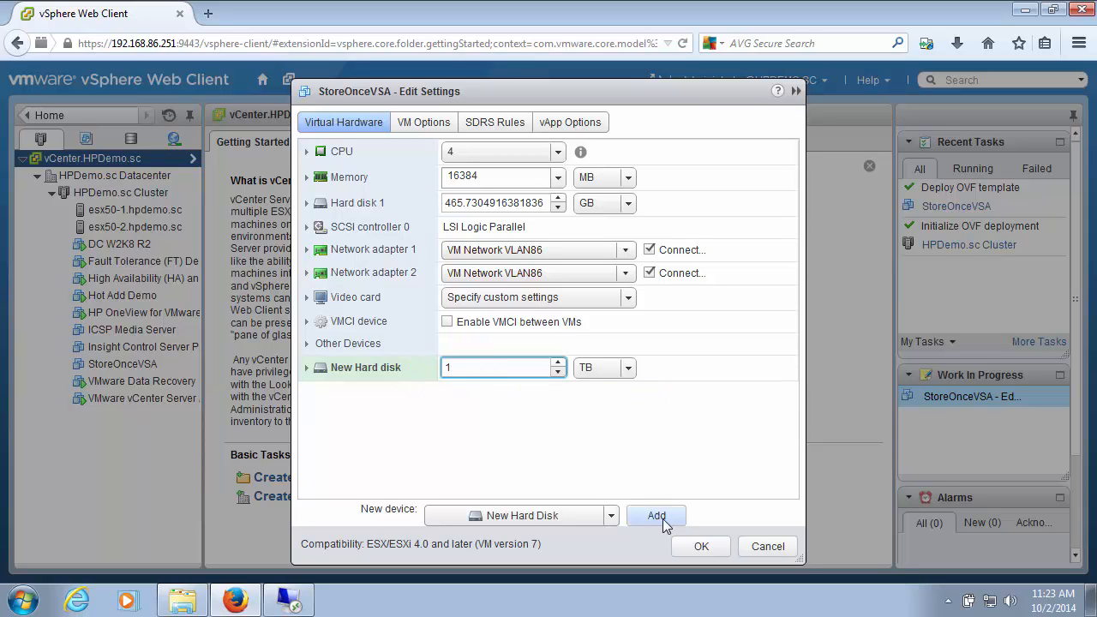
{"action": "left_click", "coordinate": [695, 548]}
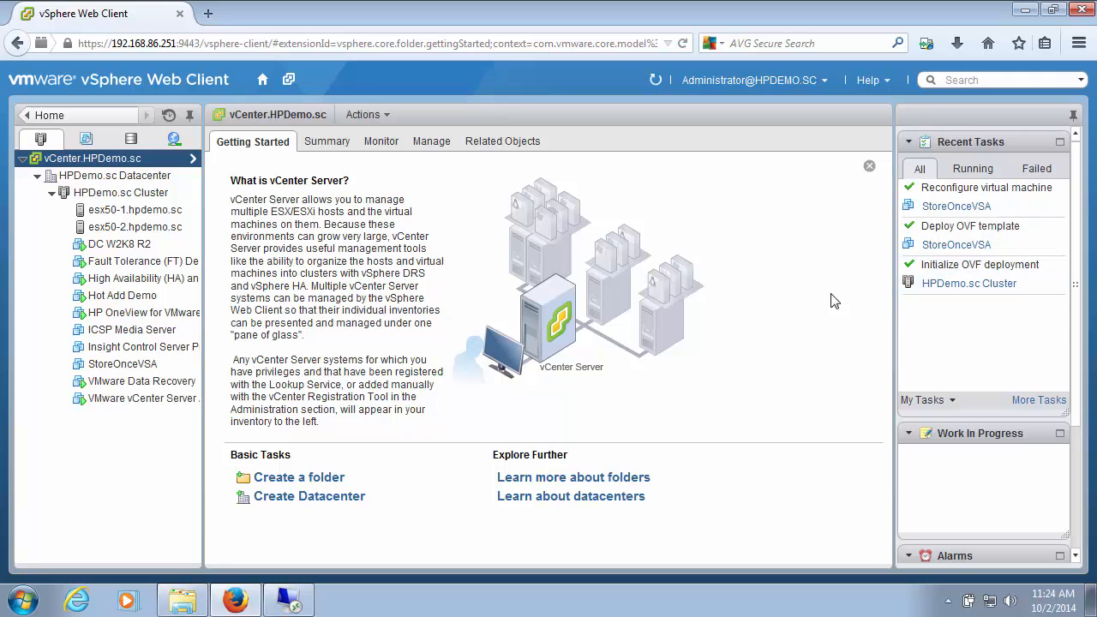
Step: Power on the StoreOnceVSA virtual machine and open its console
{"action": "right_click", "coordinate": [109, 364]}
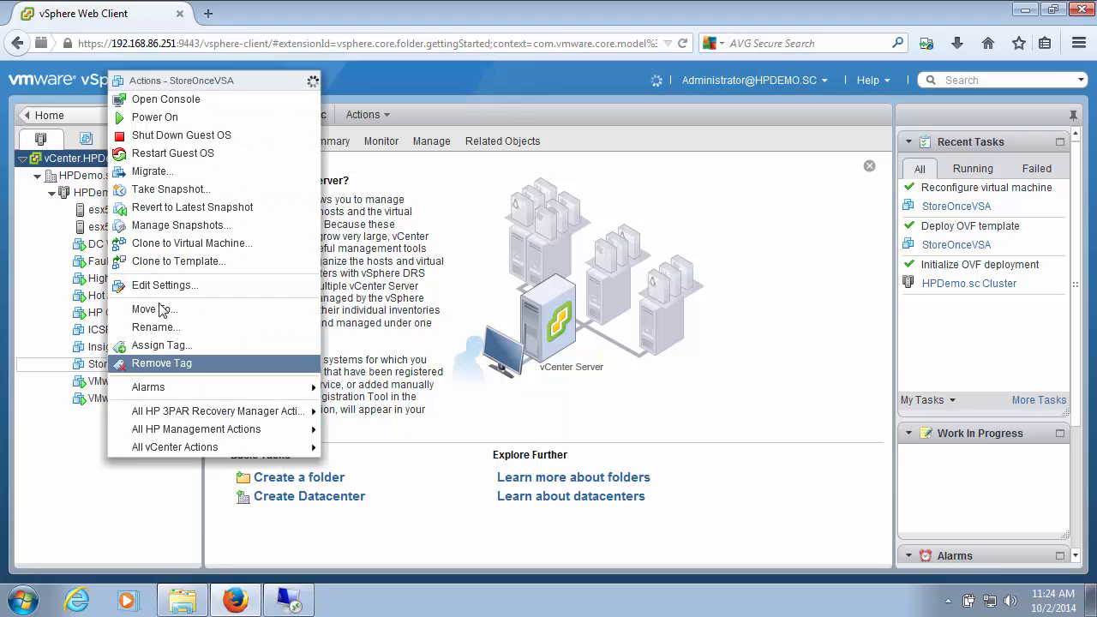
{"action": "left_click", "coordinate": [168, 120]}
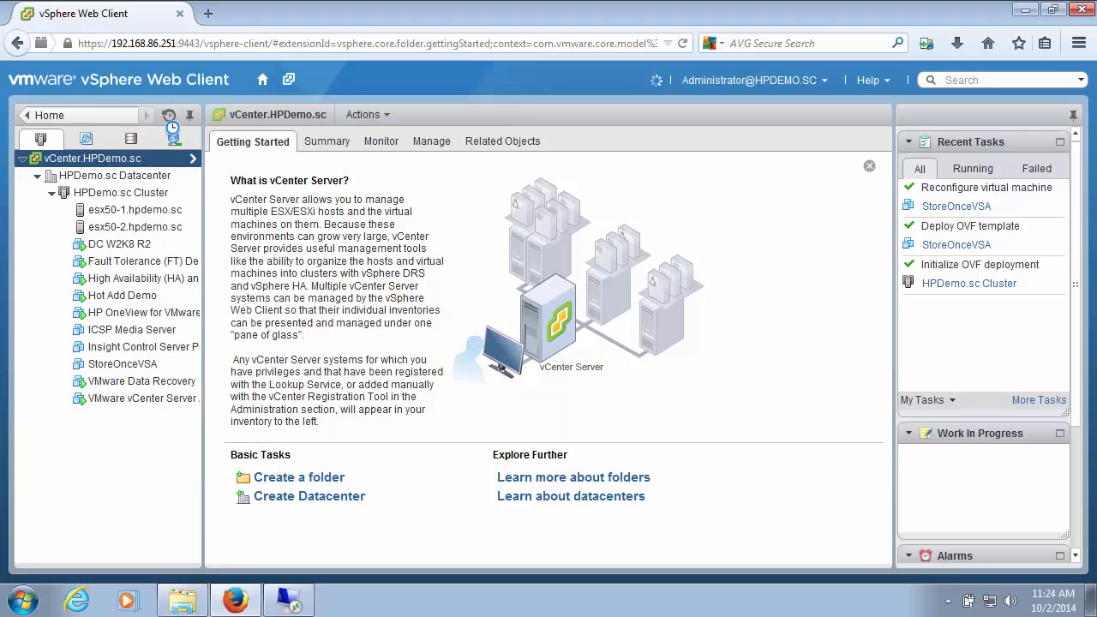
{"action": "right_click", "coordinate": [152, 368]}
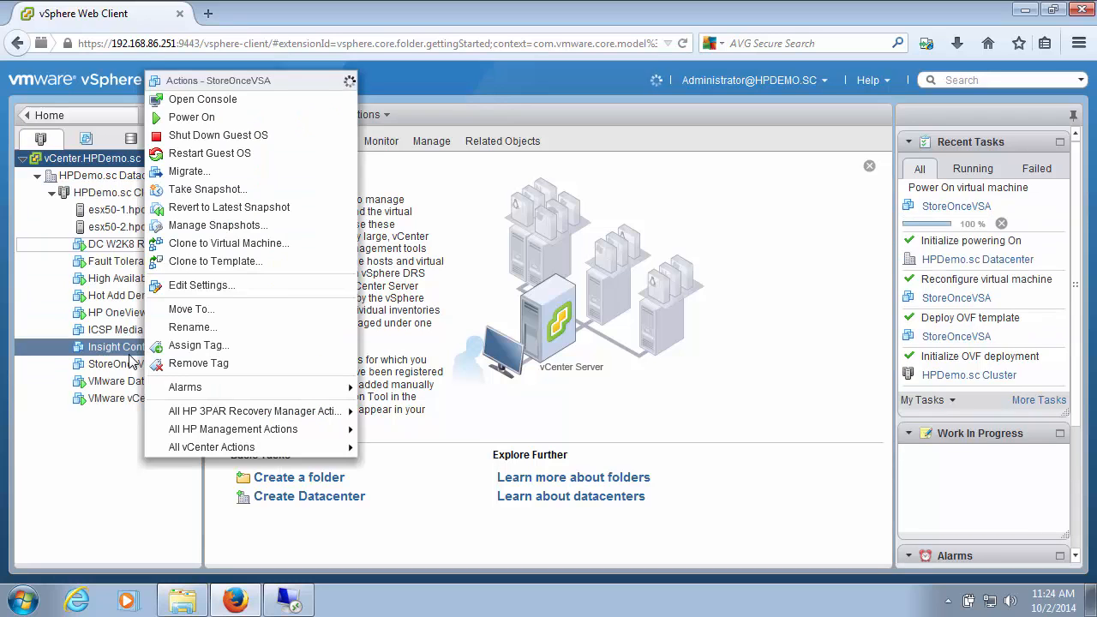
{"action": "left_click", "coordinate": [203, 100]}
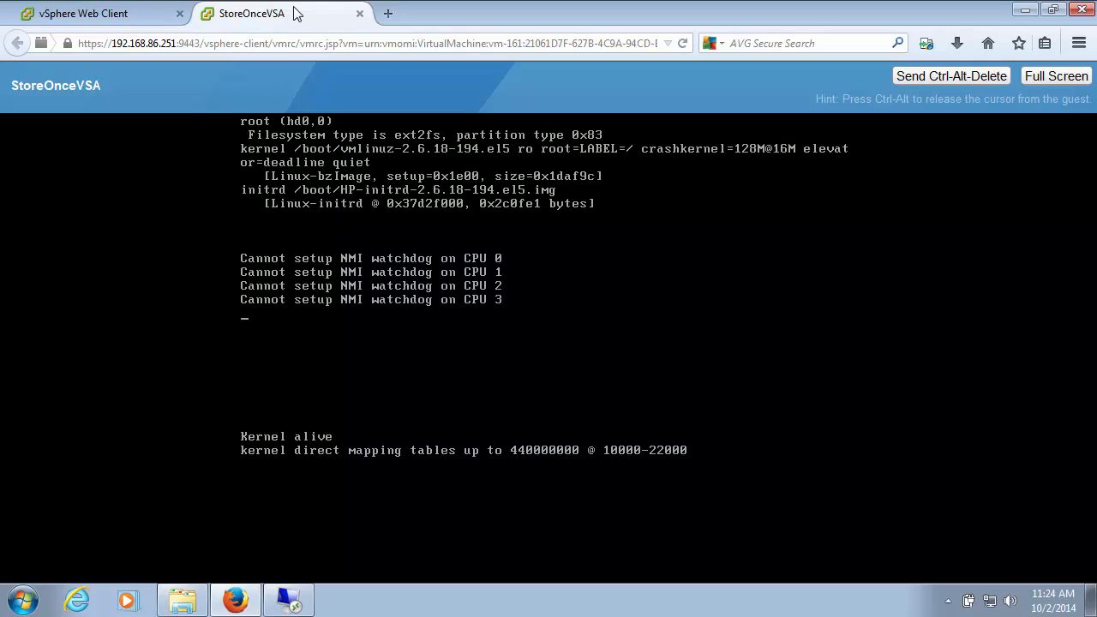
Step: Detach the StoreOnceVSA console into its own browser window, enlarge it to show the whole console, and place it beside the vSphere inventory
{"action": "left_click_drag", "start_coordinate": [317, 74], "coordinate": [341, 131]}
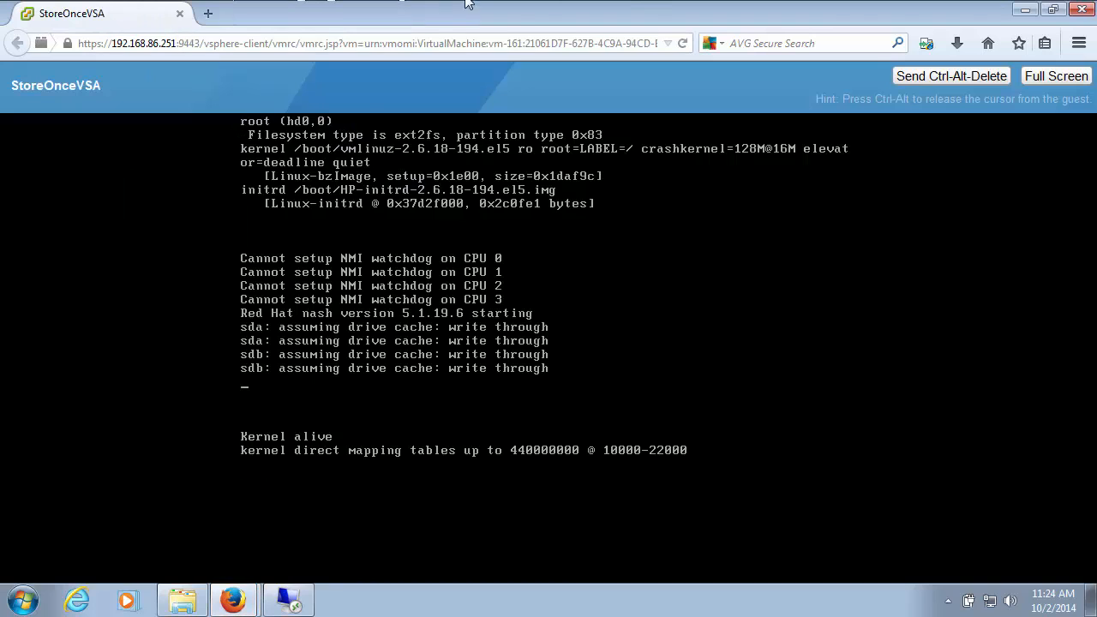
{"action": "left_click", "coordinate": [1055, 10]}
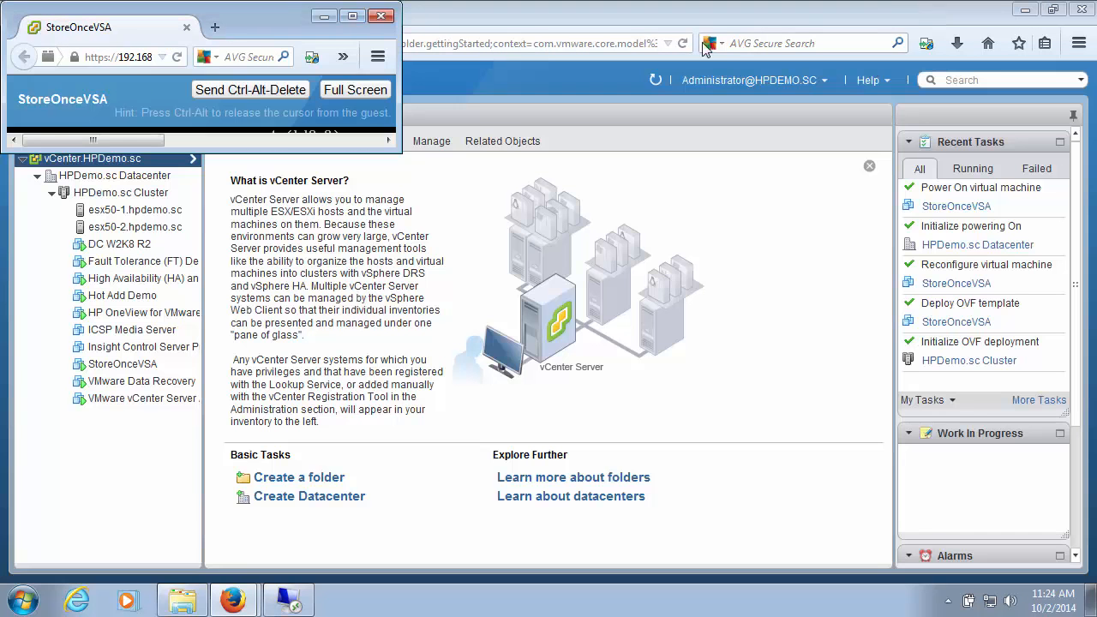
{"action": "left_click_drag", "start_coordinate": [403, 152], "coordinate": [642, 540]}
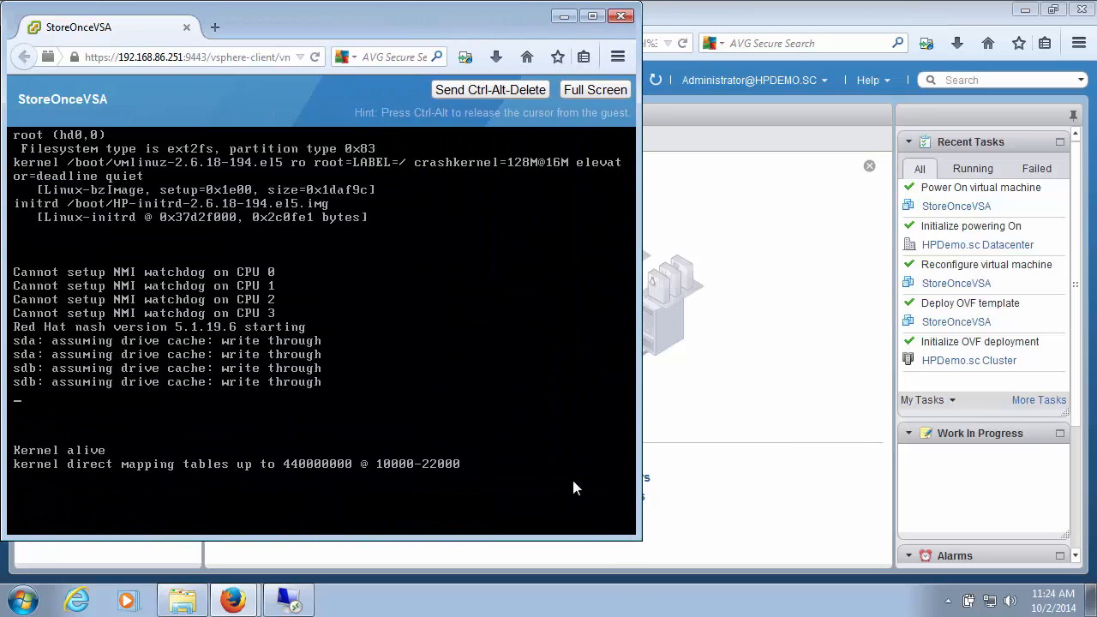
{"action": "left_click_drag", "start_coordinate": [262, 29], "coordinate": [617, 29]}
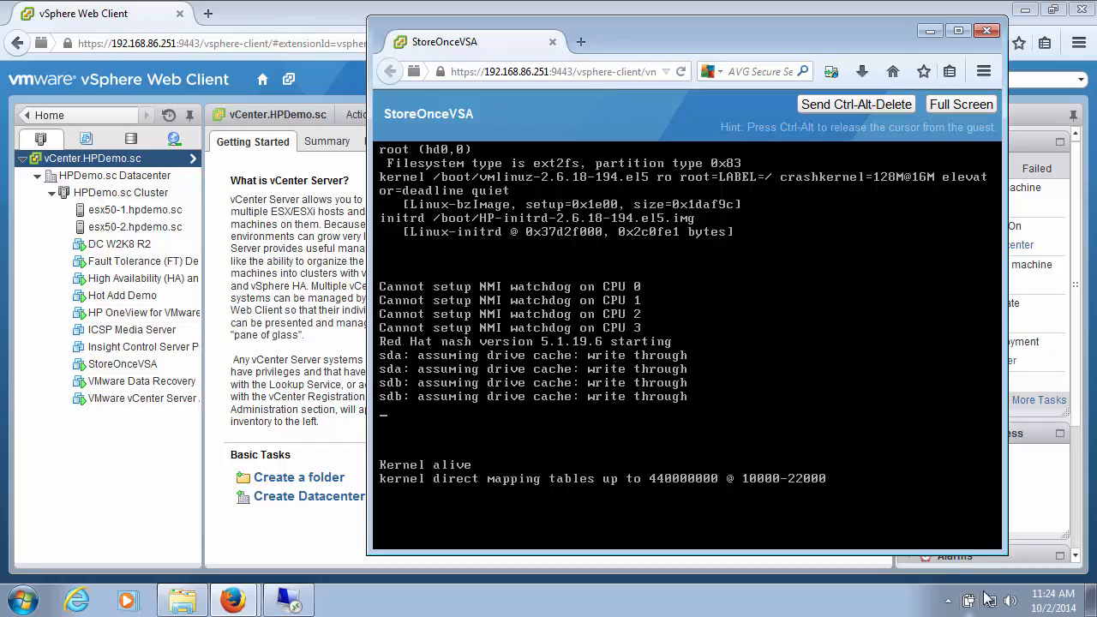
Step: Log in to the StoreOnce command line as Admin with the account password once the login prompt is available
{"action": "mouse_move", "coordinate": [1037, 607]}
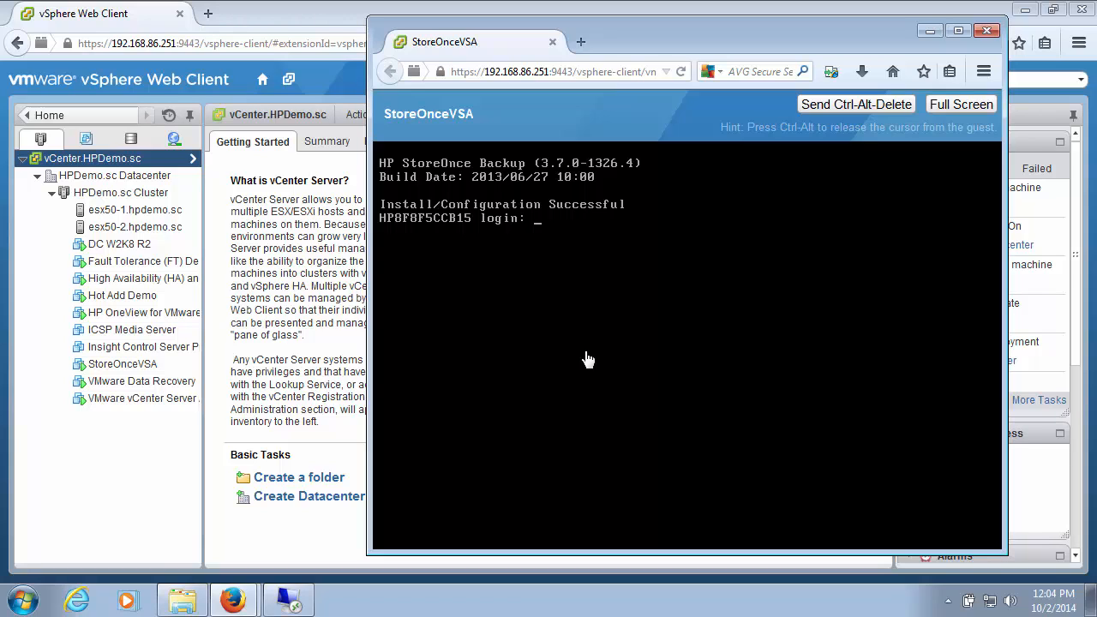
{"action": "left_click", "coordinate": [589, 359]}
{"action": "type", "text": "Admin"}
{"action": "key", "text": "Return"}
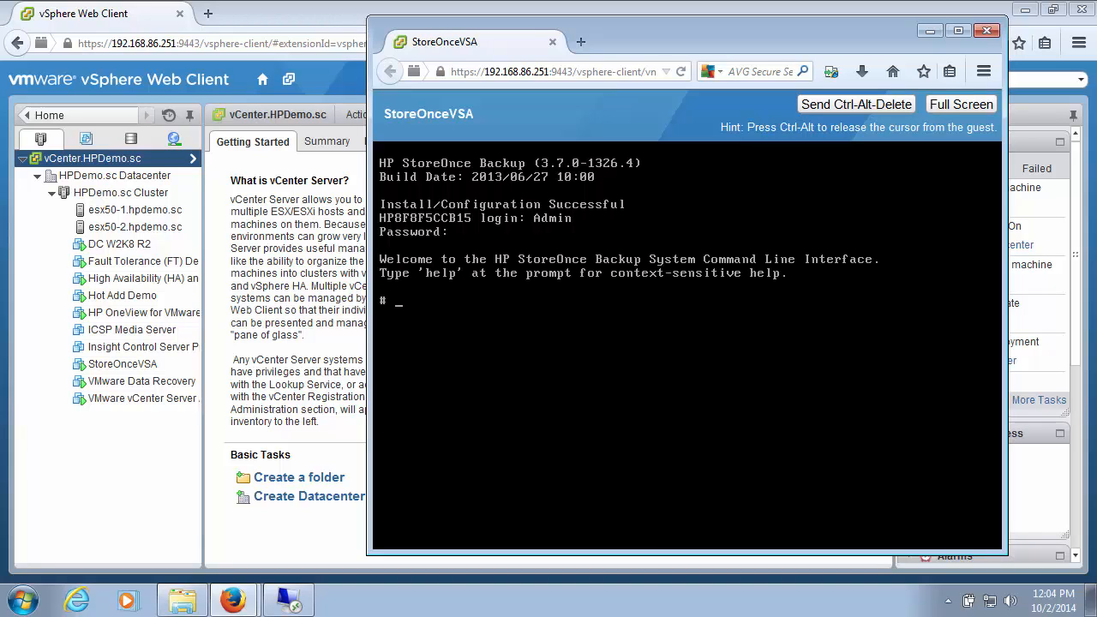
Step: Start the network configuration wizard with the command "net set wizard"
{"action": "type", "text": "net set wizard"}
{"action": "key", "text": "Return"}
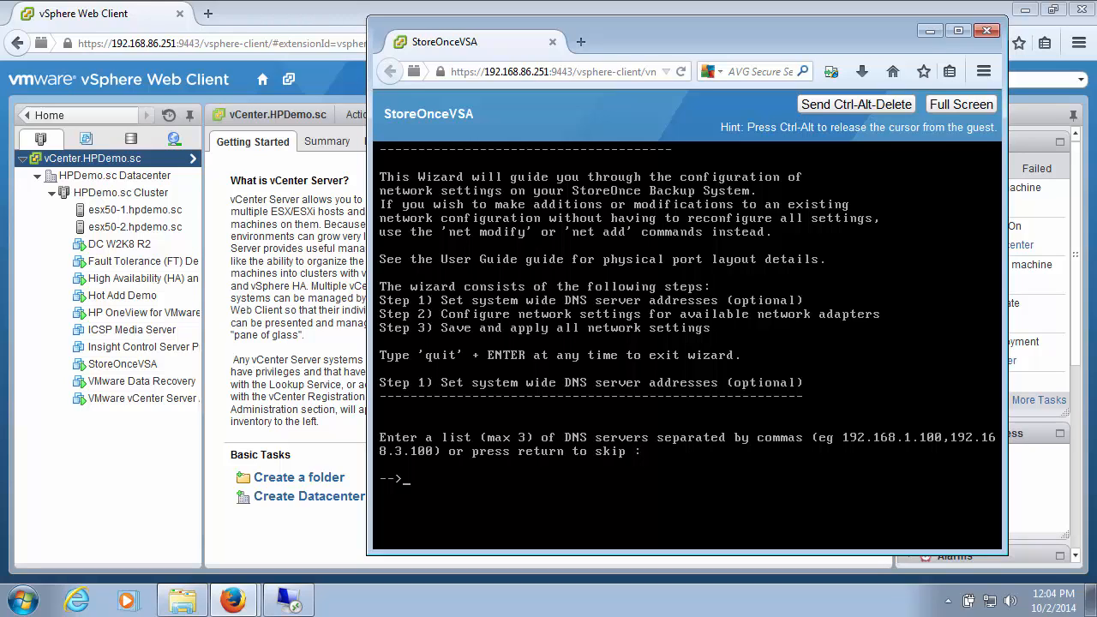
Step: Set the system-wide DNS server to 192.168.87.10 and continue to the wizard's Step 2
{"action": "type", "text": "192.168.87.1"}
{"action": "type", "text": "0"}
{"action": "key", "text": "Return"}
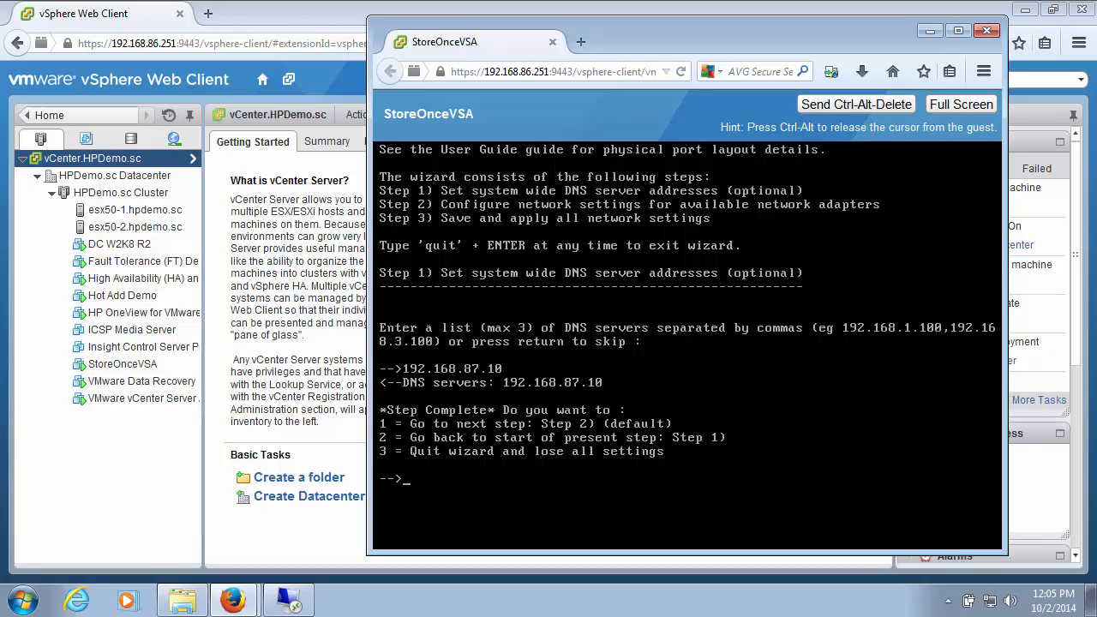
{"action": "key", "text": "Return"}
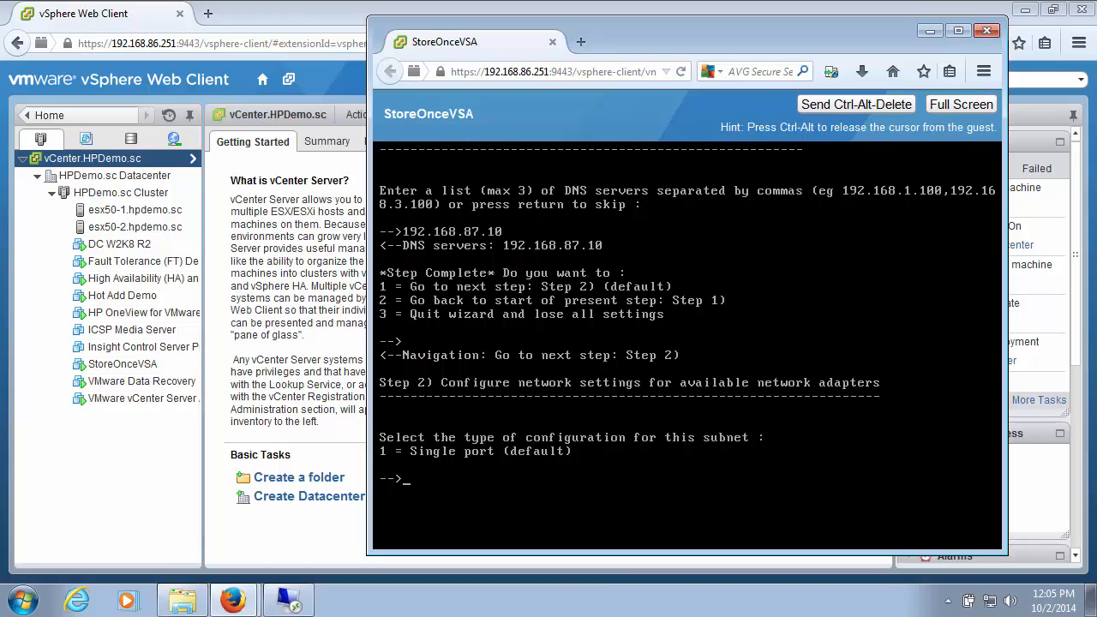
Step: Choose a single-port subnet configuration on adapter eth0 with Static addressing
{"action": "key", "text": "Return"}
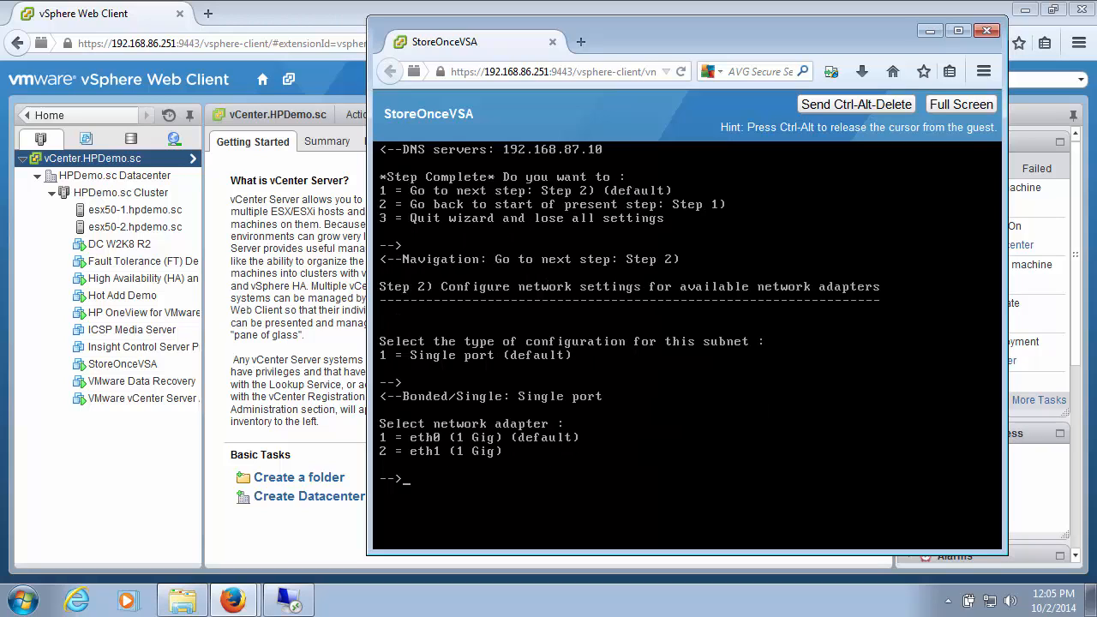
{"action": "key", "text": "Return"}
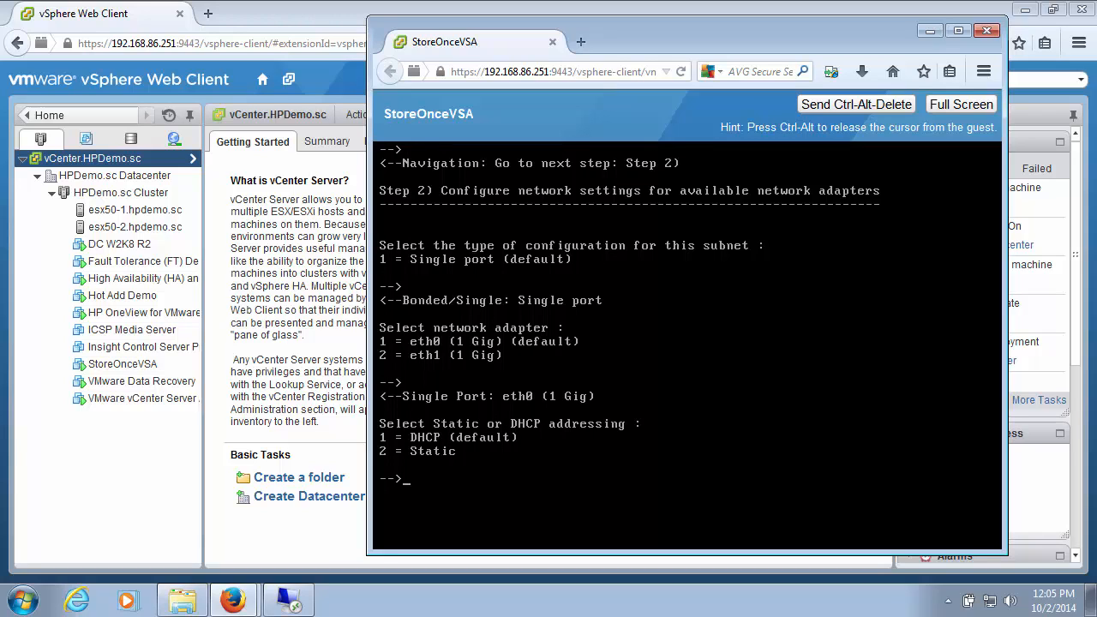
{"action": "type", "text": "2"}
{"action": "key", "text": "Return"}
Step: Set the subnet's static IP address to 192.168.86.235 and its subnet mask to 255.255.255.0
{"action": "type", "text": "193"}
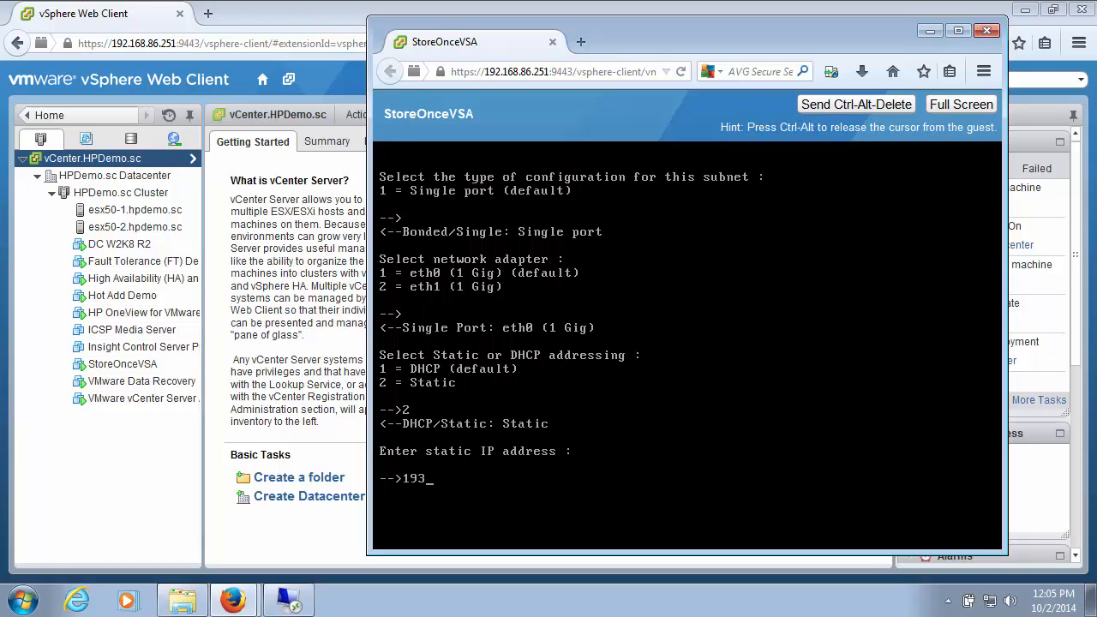
{"action": "key", "text": "BackSpace"}
{"action": "type", "text": "2.168.86.235"}
{"action": "key", "text": "Return"}
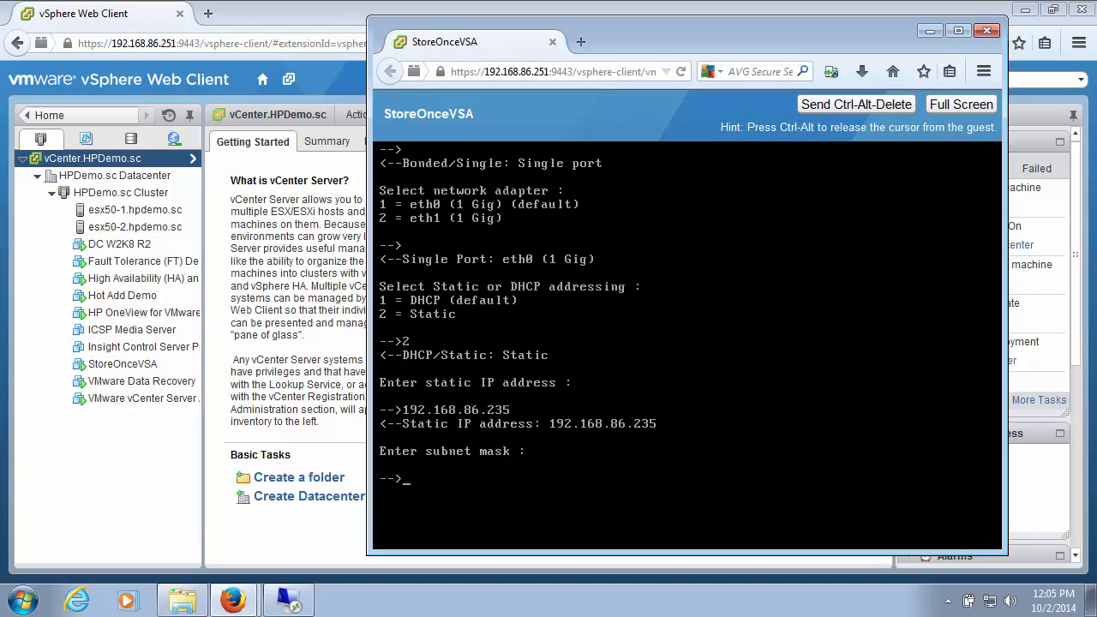
{"action": "type", "text": "255.255.255.0"}
{"action": "key", "text": "Return"}
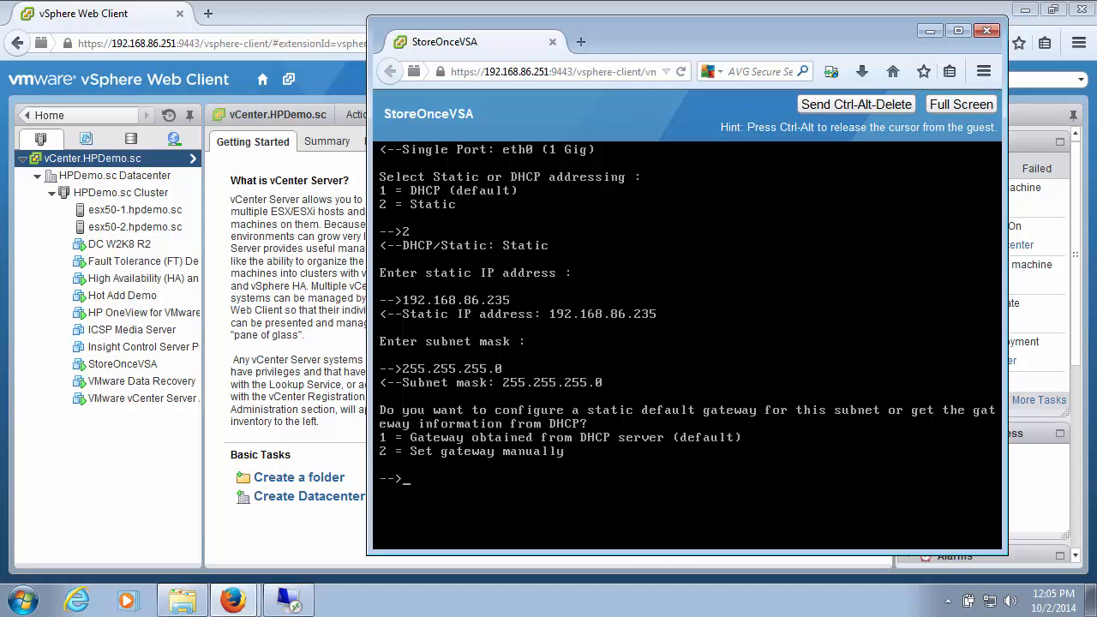
Step: Choose to set the gateway manually and enter 192.168.86.1 as its IP address
{"action": "type", "text": "2"}
{"action": "key", "text": "Return"}
{"action": "type", "text": "192.1"}
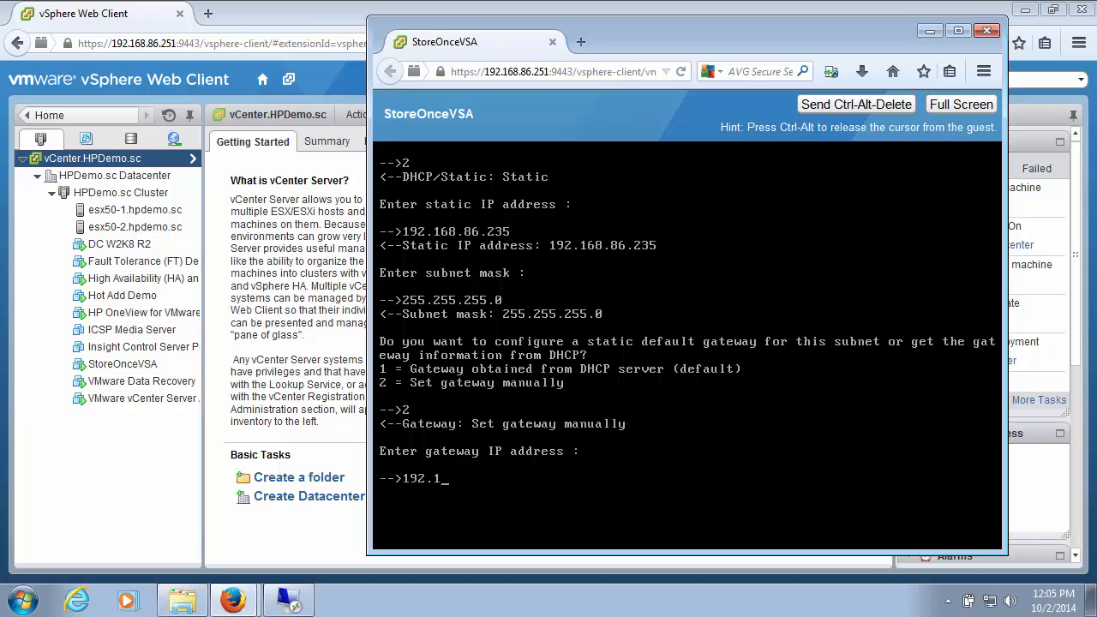
{"action": "type", "text": "68.86.1"}
{"action": "key", "text": "Return"}
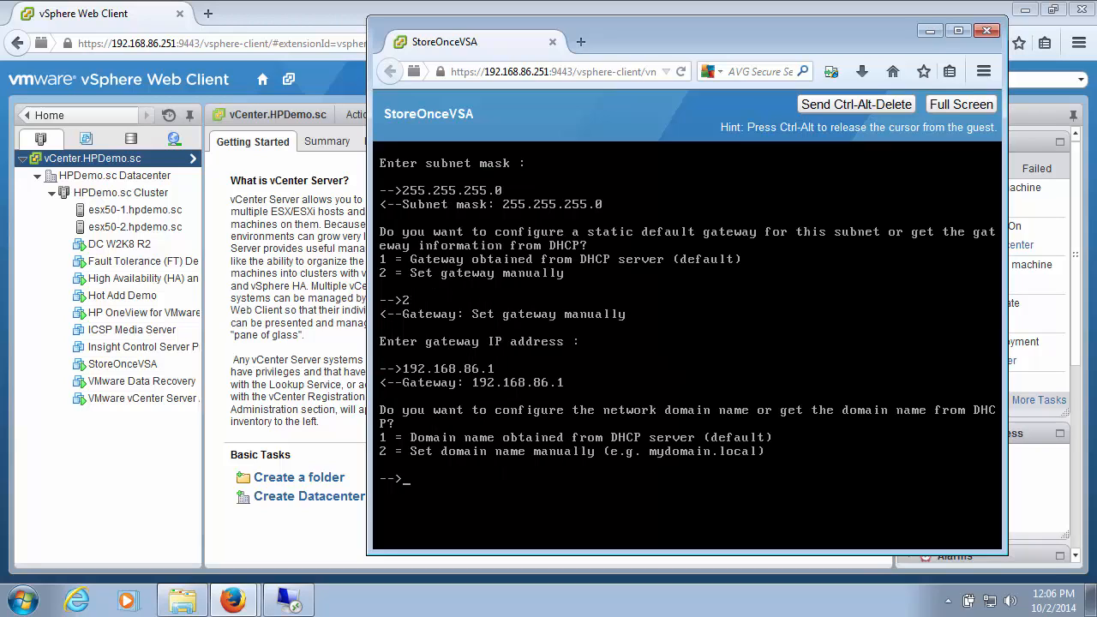
Step: Choose to set the network domain name manually and enter hpdemo.sc
{"action": "type", "text": "2"}
{"action": "key", "text": "Return"}
{"action": "type", "text": "hpdemo.sc"}
{"action": "key", "text": "Return"}
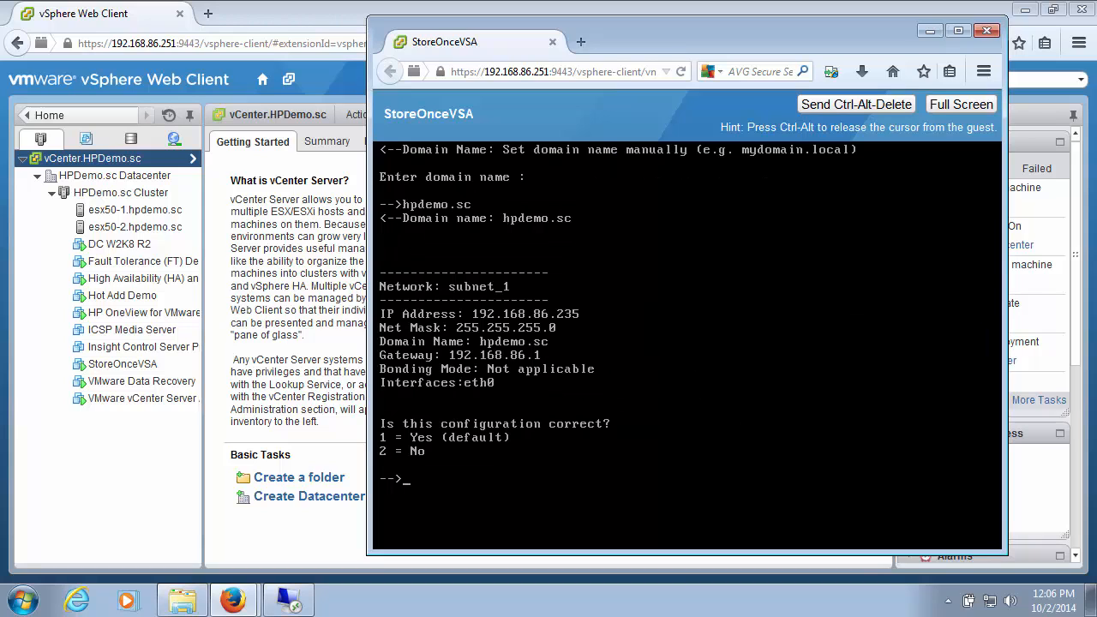
Step: Accept the subnet configuration without adding another subnet, keeping subnet_1 as the default network
{"action": "key", "text": "Return"}
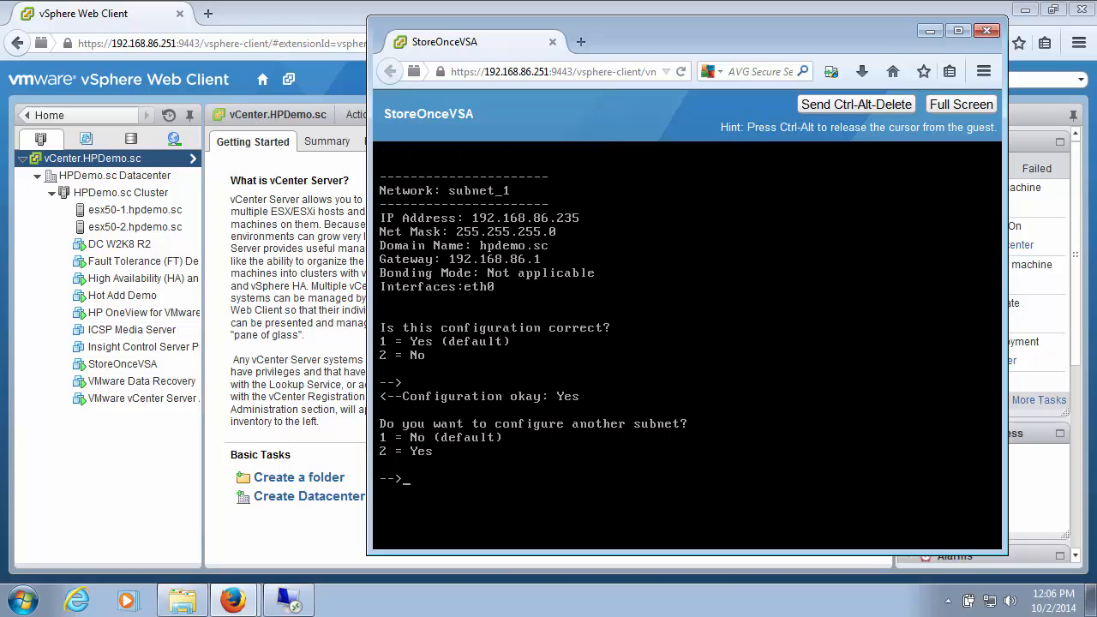
{"action": "key", "text": "Return"}
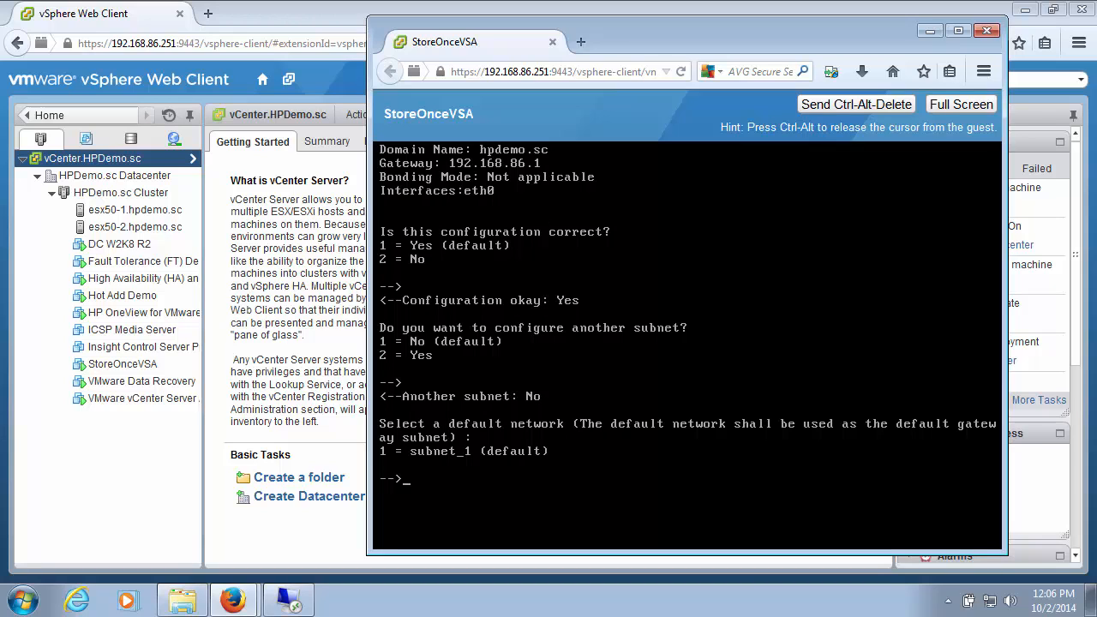
{"action": "key", "text": "Return"}
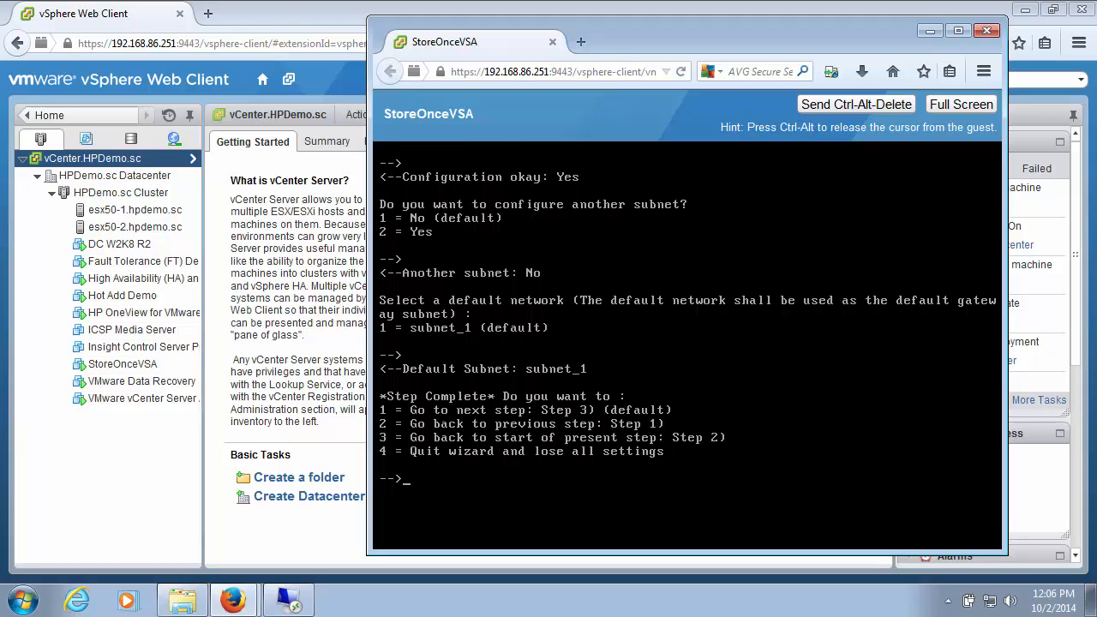
Step: Continue to Step 3, confirm the overall network configuration, and finish the wizard, applying the settings
{"action": "key", "text": "Return"}
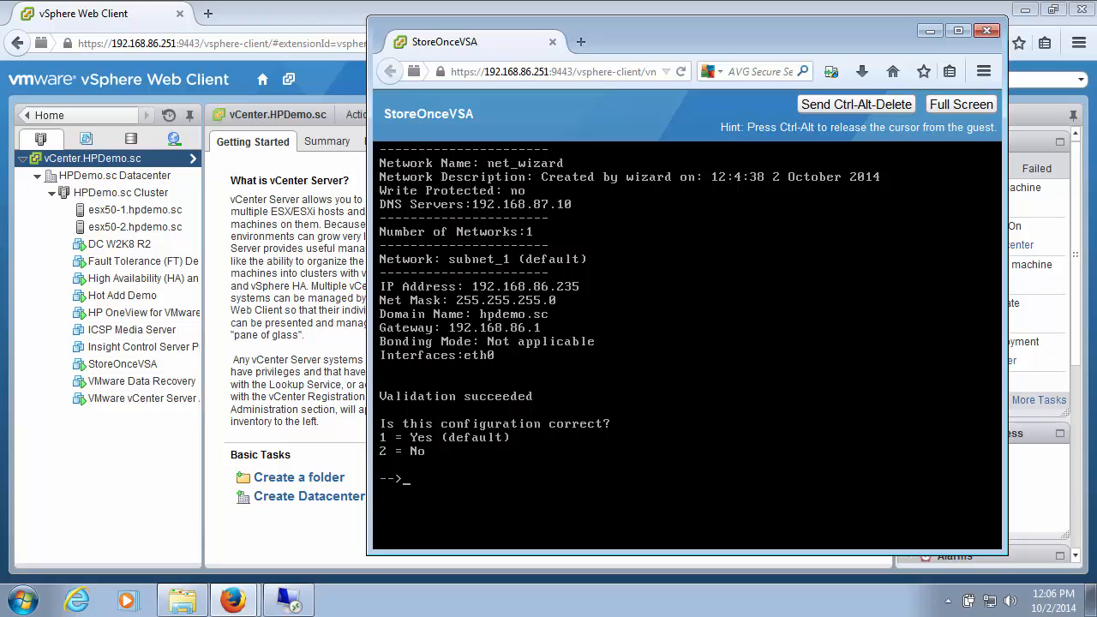
{"action": "key", "text": "Return"}
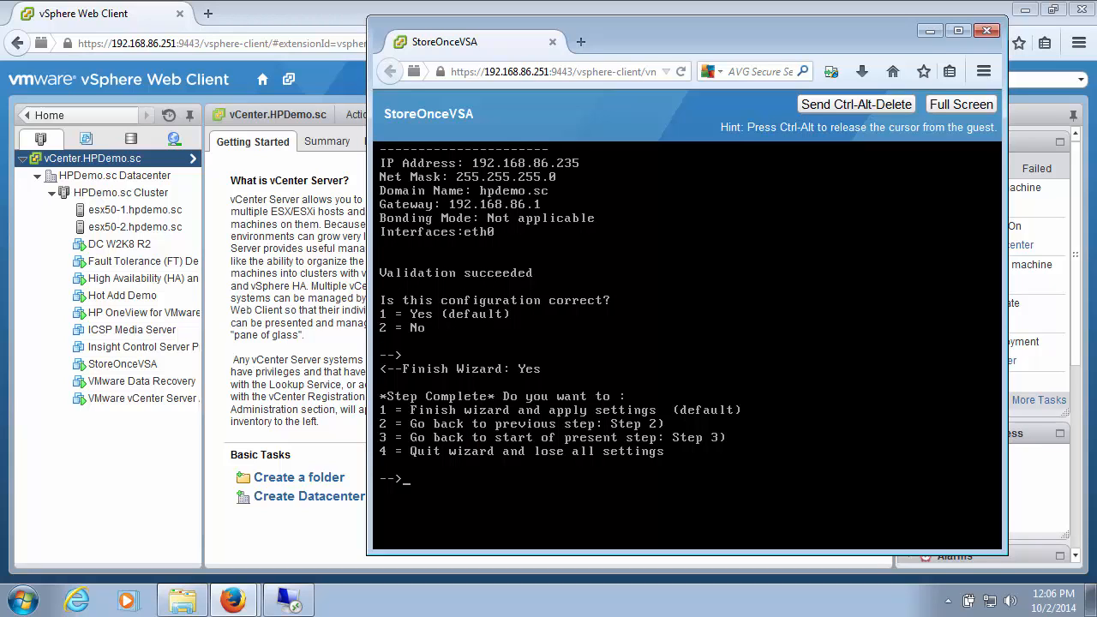
{"action": "key", "text": "Return"}
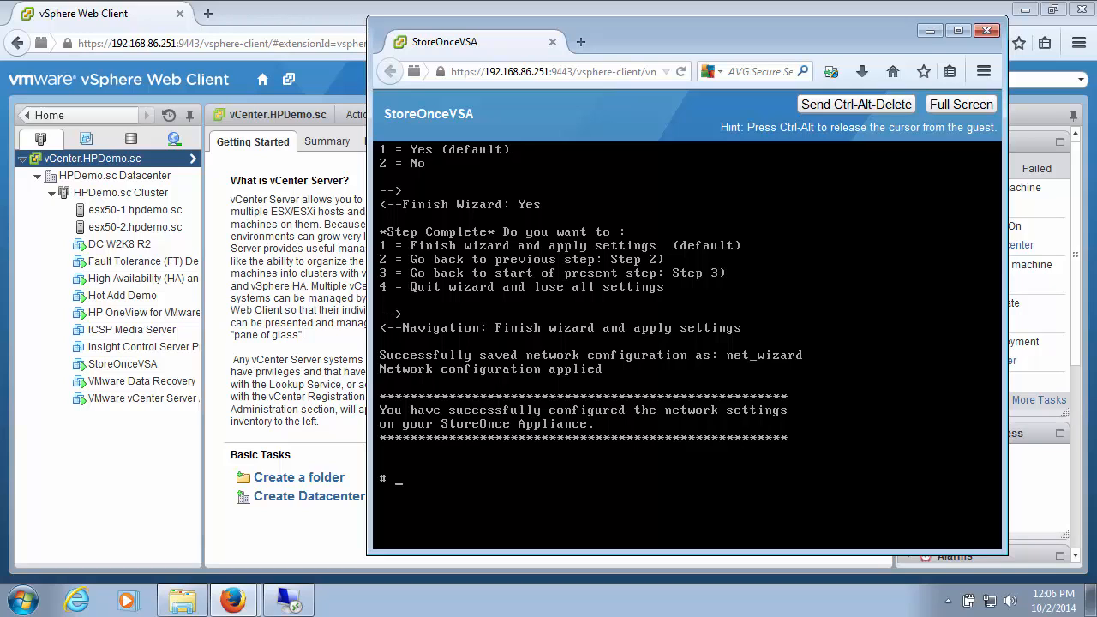
Step: Open the appliance's web console at 192.168.86.235 in a new browser tab
{"action": "left_click", "coordinate": [208, 14]}
{"action": "type", "text": "192.168."}
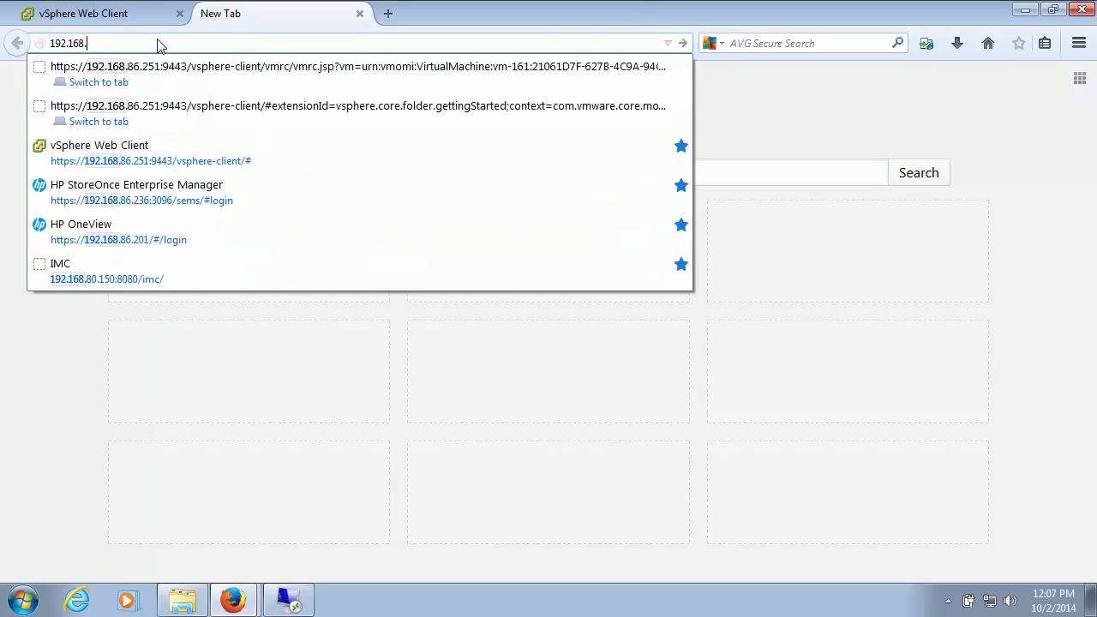
{"action": "type", "text": "86.235"}
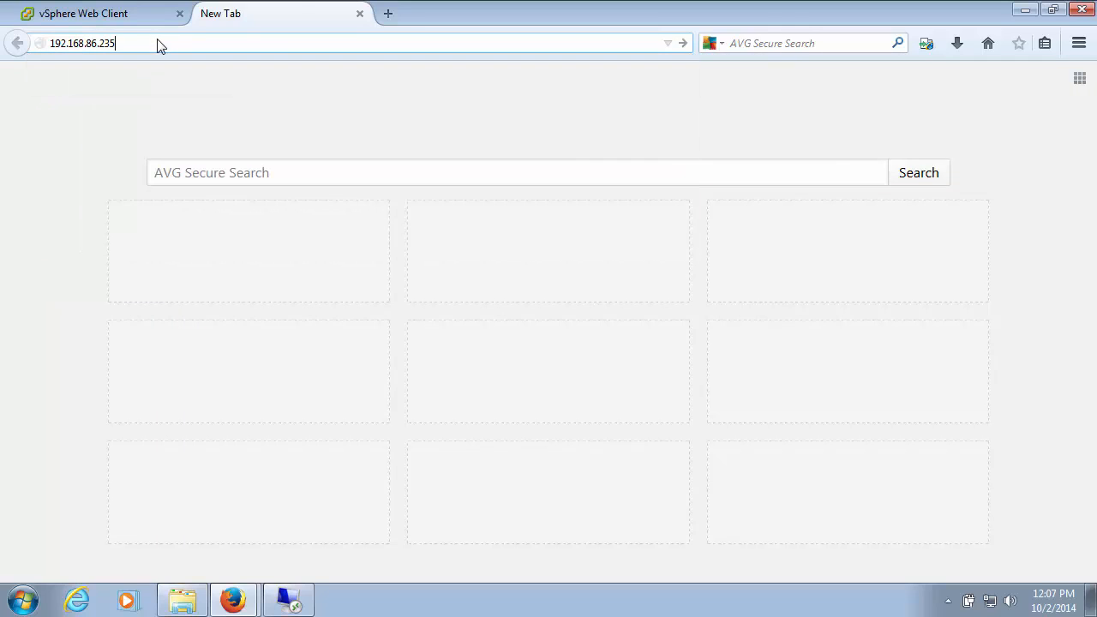
{"action": "key", "text": "Return"}
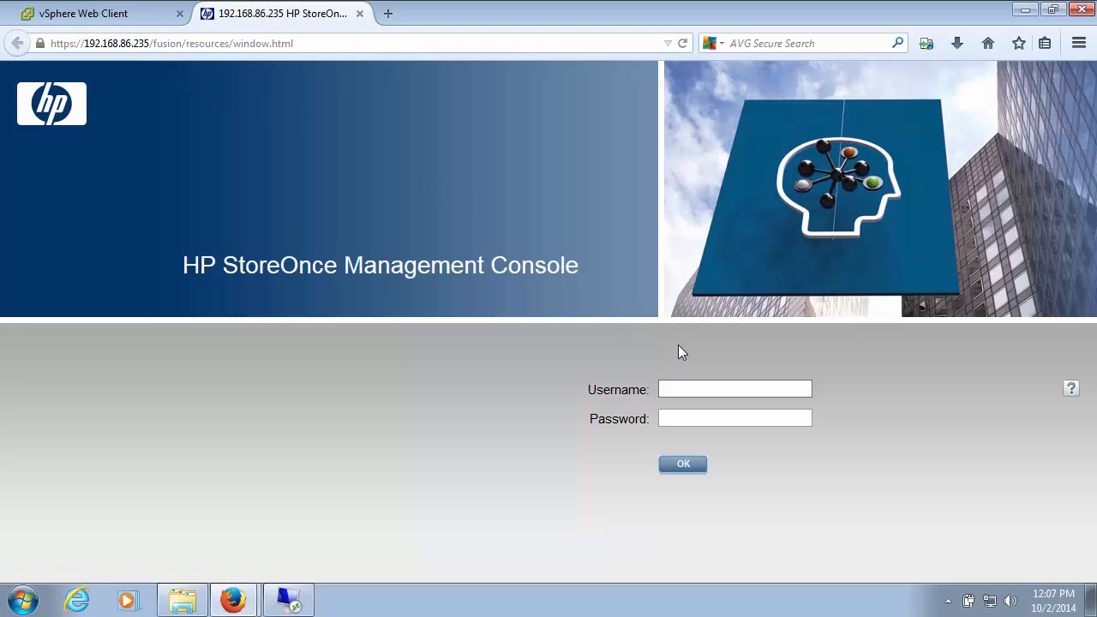
Step: Log in to the HP StoreOnce Management Console with username Admin and the account password
{"action": "left_click", "coordinate": [680, 387]}
{"action": "type", "text": "Adminadmin"}
{"action": "left_click", "coordinate": [682, 464]}
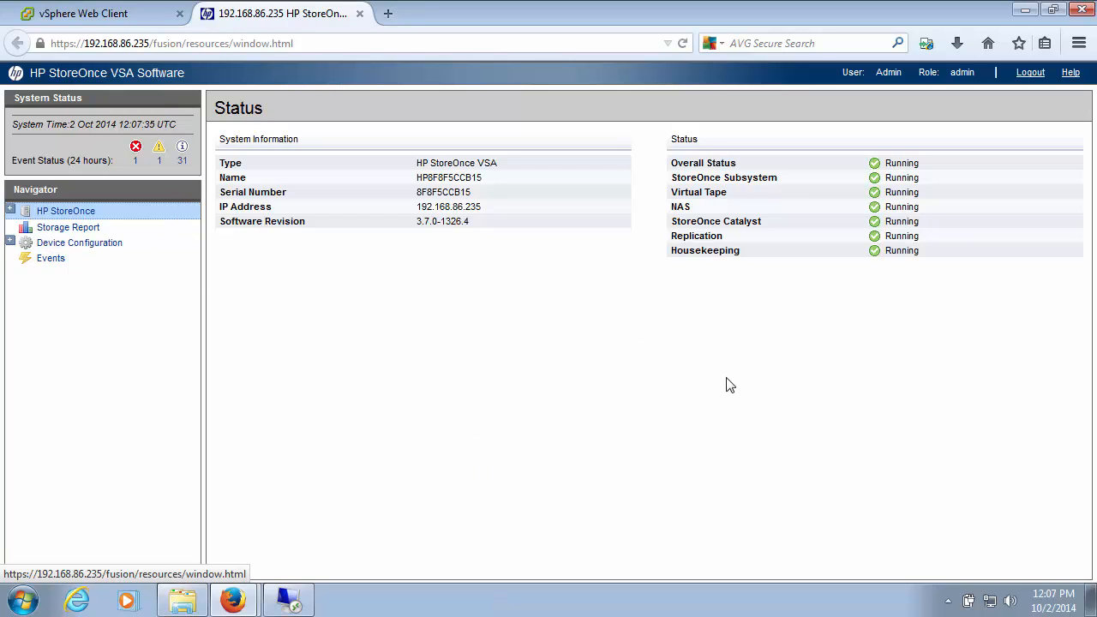
Step: Create a NAS share named Share_1 with the description HP StoreOnce Share 1 and the CIFS access protocol
{"action": "left_click", "coordinate": [9, 209]}
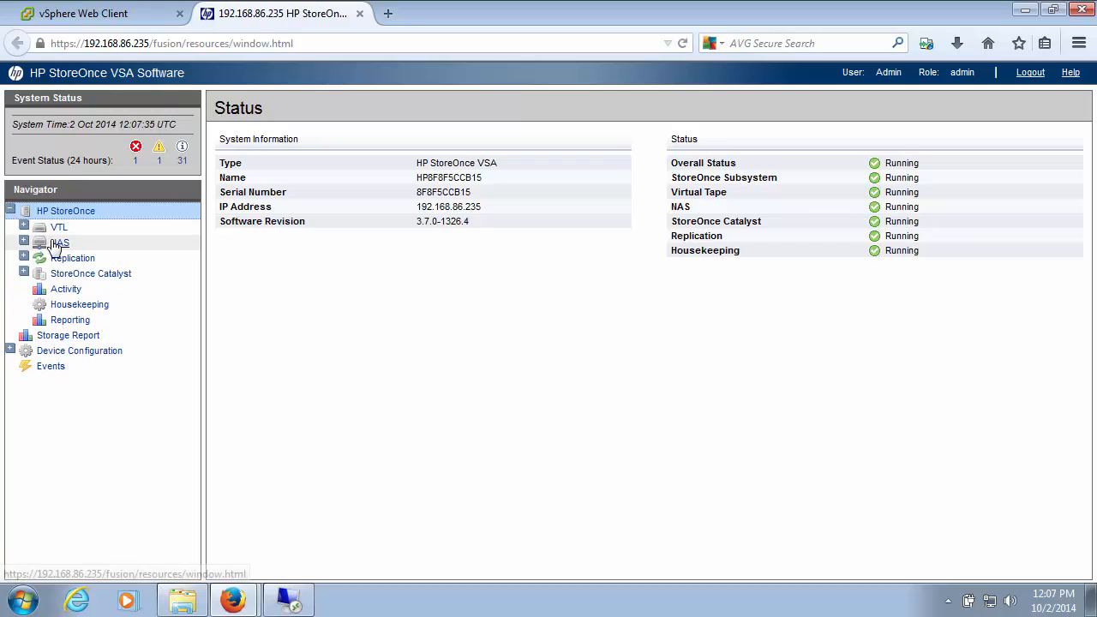
{"action": "left_click", "coordinate": [24, 242]}
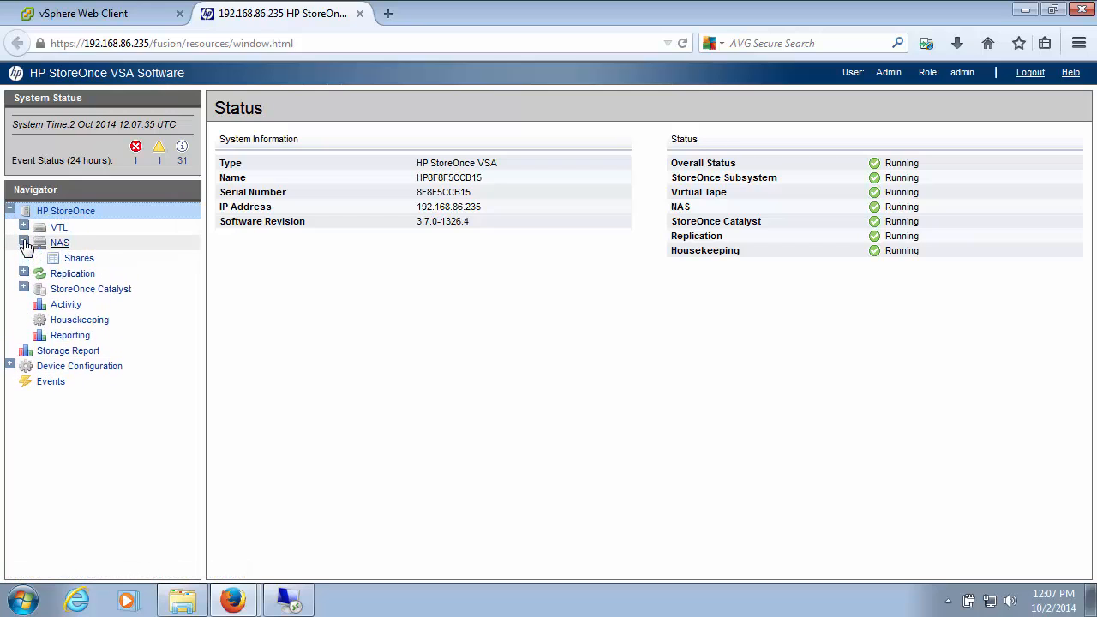
{"action": "left_click", "coordinate": [79, 258]}
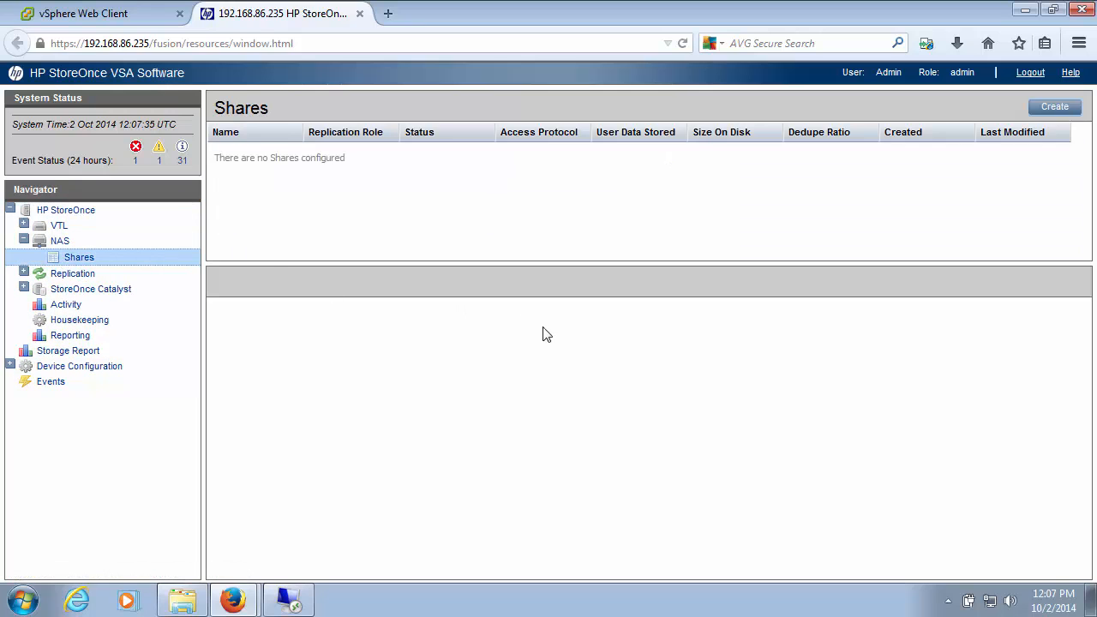
{"action": "left_click", "coordinate": [1051, 111]}
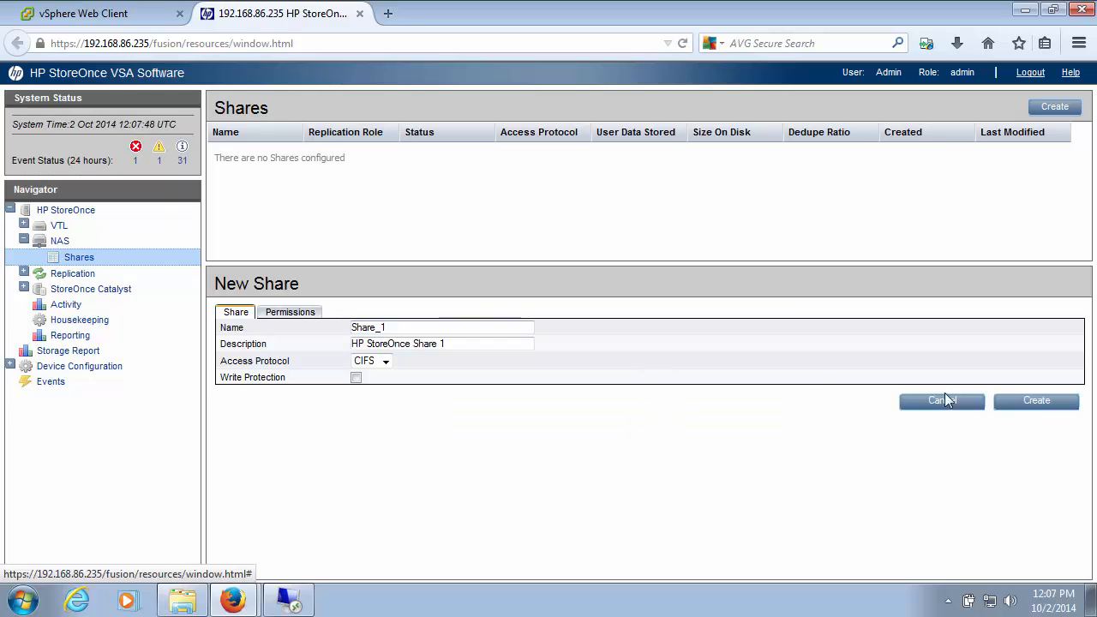
{"action": "left_click", "coordinate": [1048, 409]}
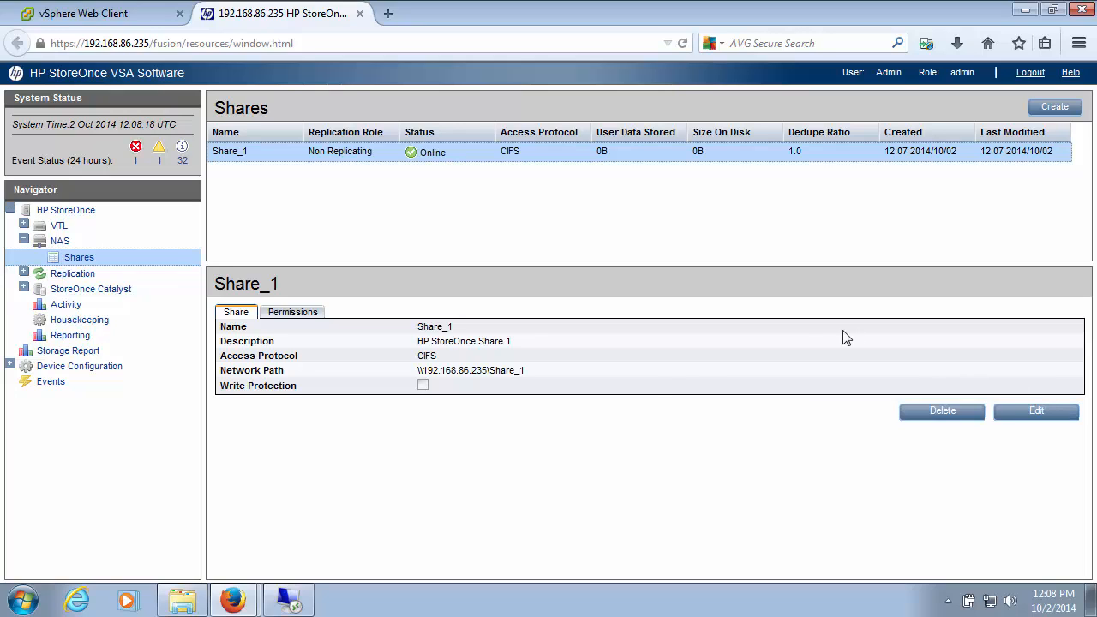
Step: Copy Share_1's network path and open \\192.168.86.235\Share_1 in the file explorer of the 192.168.80.243 remote desktop session
{"action": "left_click_drag", "start_coordinate": [417, 370], "coordinate": [528, 374]}
{"action": "key", "text": "ctrl+c"}
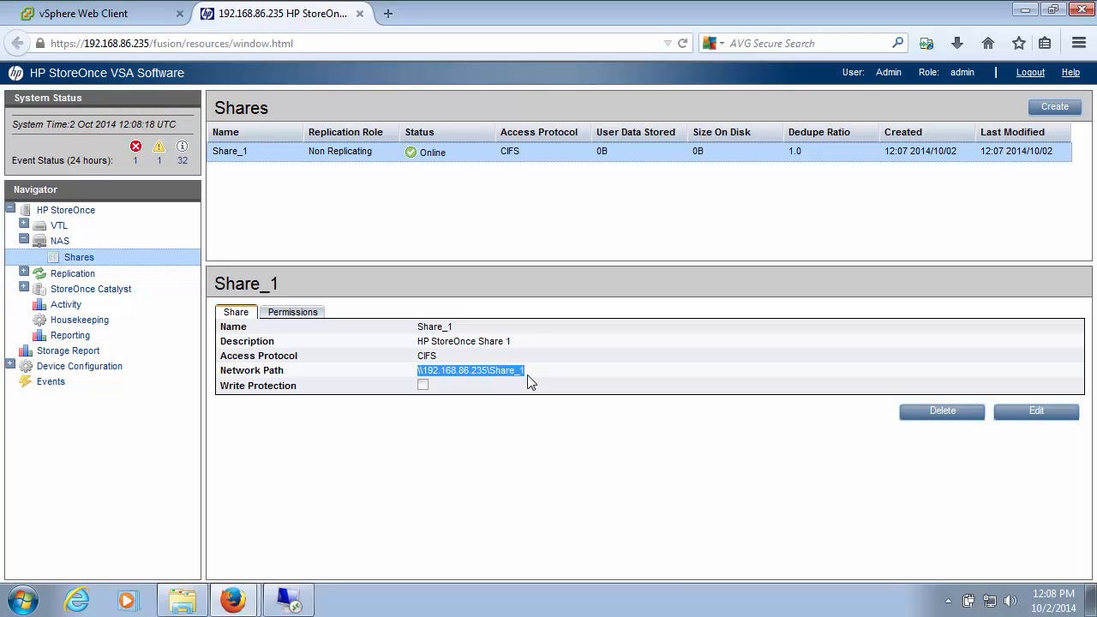
{"action": "left_click", "coordinate": [292, 603]}
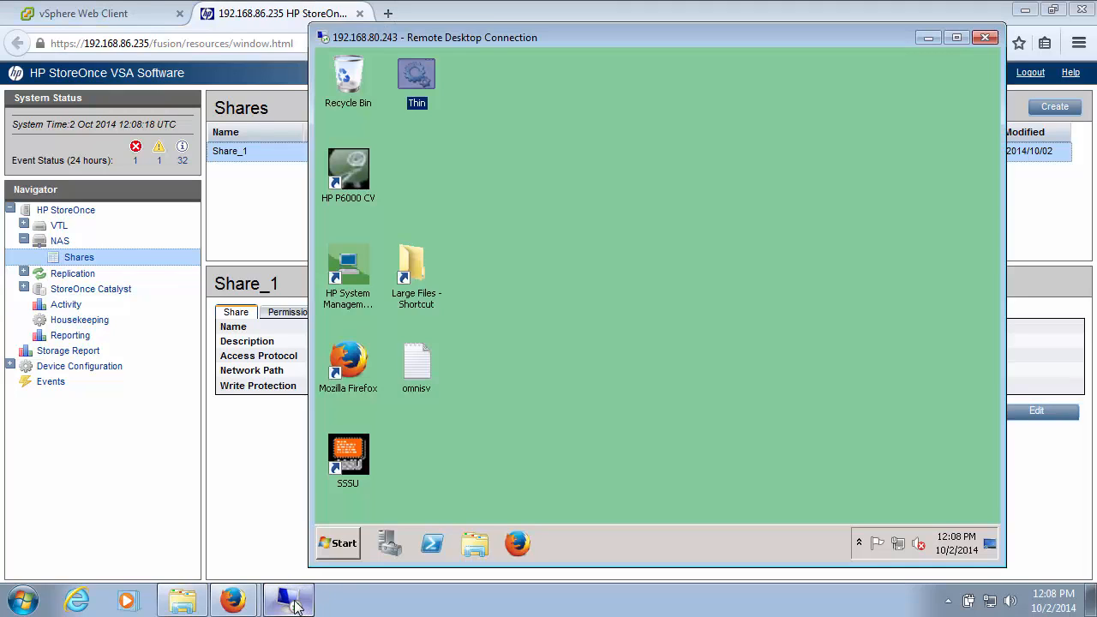
{"action": "left_click", "coordinate": [476, 544]}
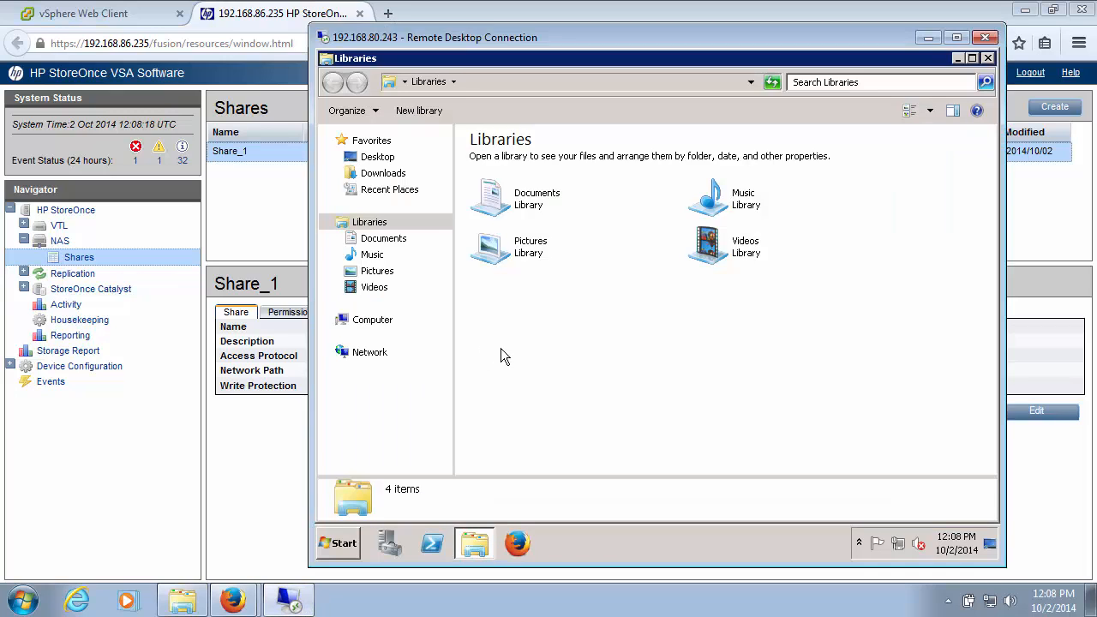
{"action": "left_click", "coordinate": [394, 84]}
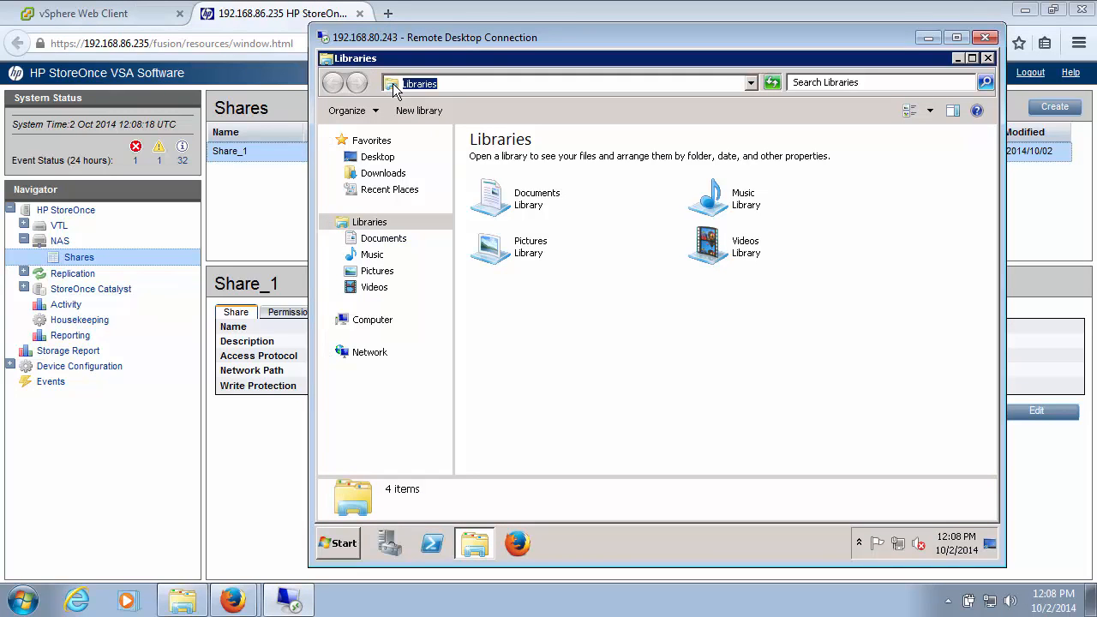
{"action": "key", "text": "ctrl+v"}
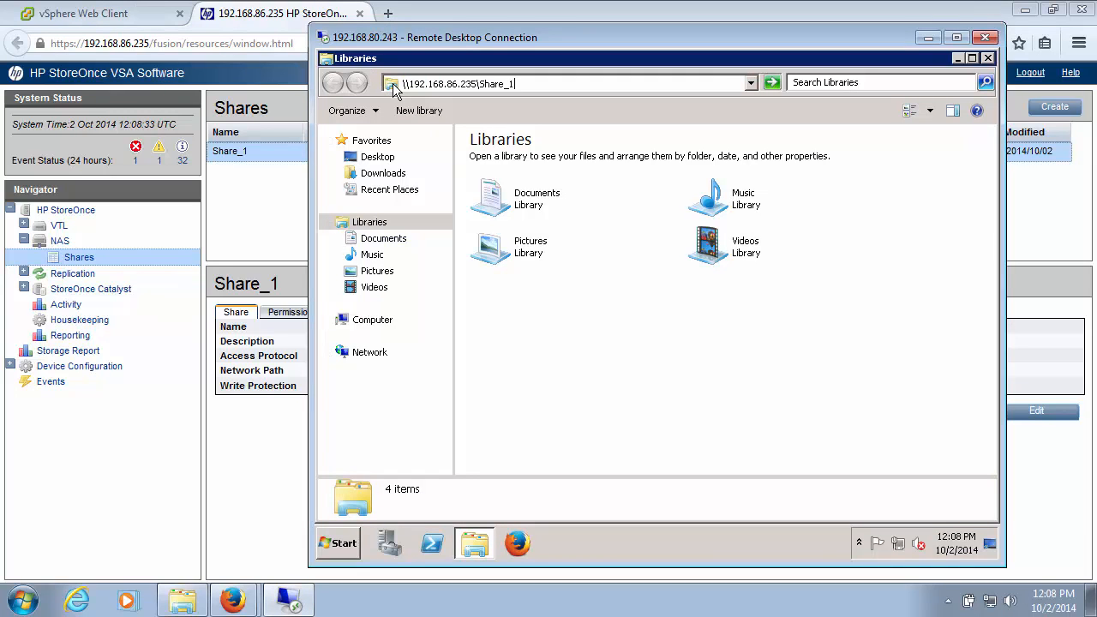
{"action": "key", "text": "Return"}
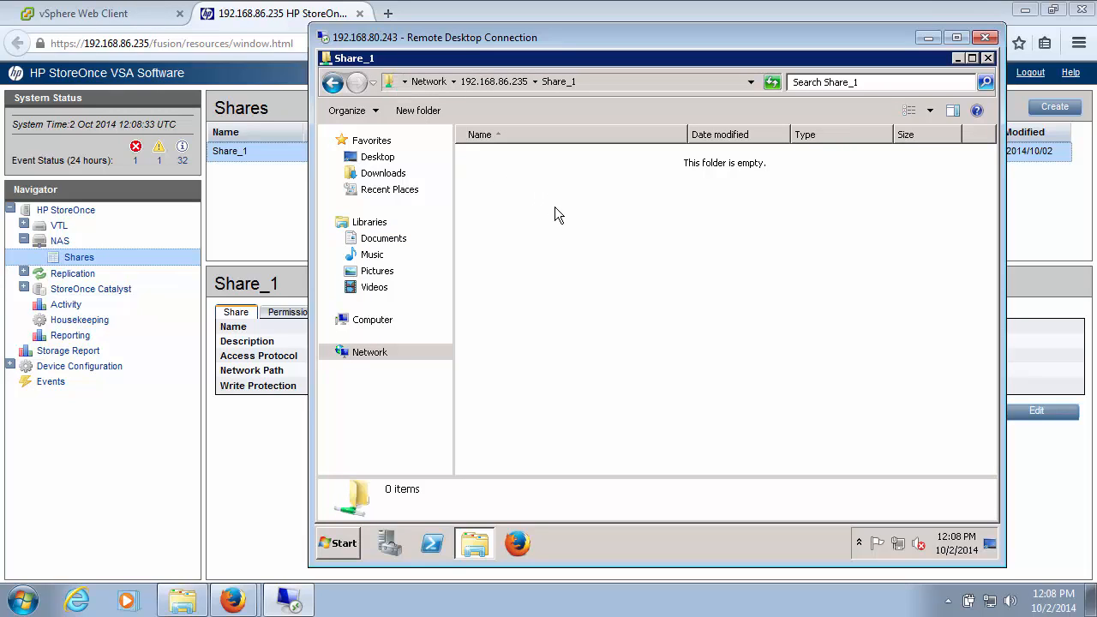
Step: Launch Data Protector Manager on the remote server and start adding a device with the device type File Library
{"action": "left_click", "coordinate": [340, 544]}
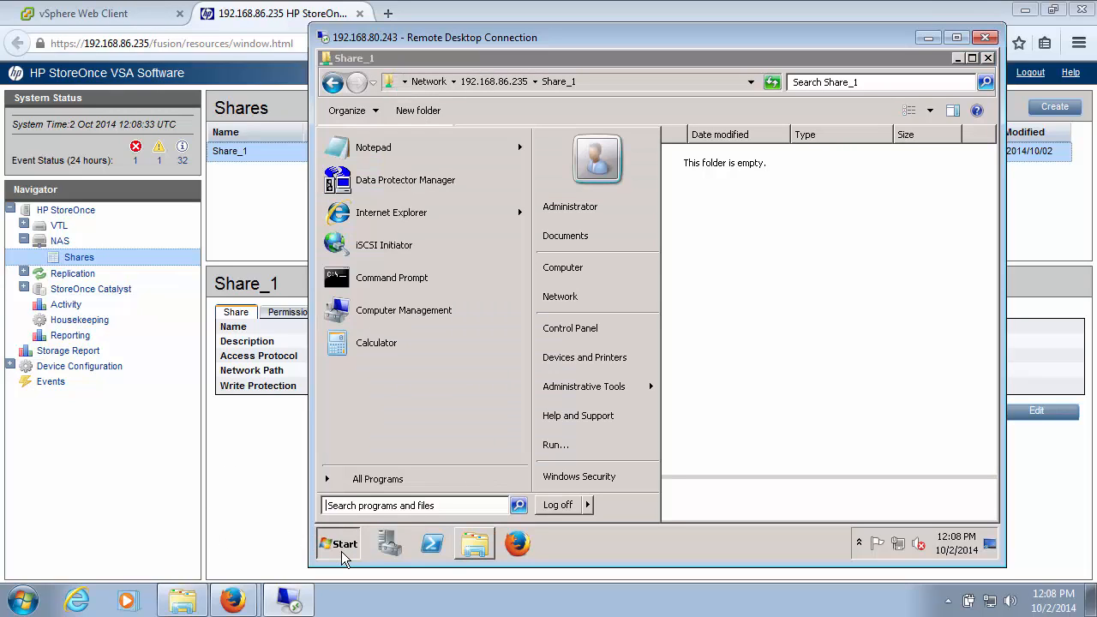
{"action": "left_click", "coordinate": [383, 187]}
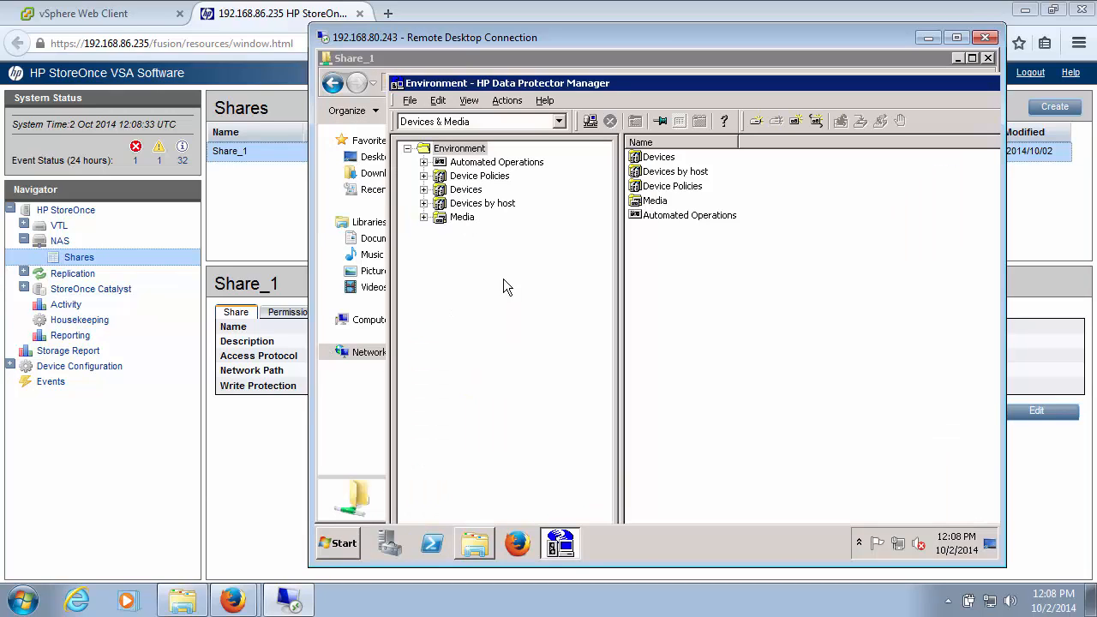
{"action": "right_click", "coordinate": [463, 193]}
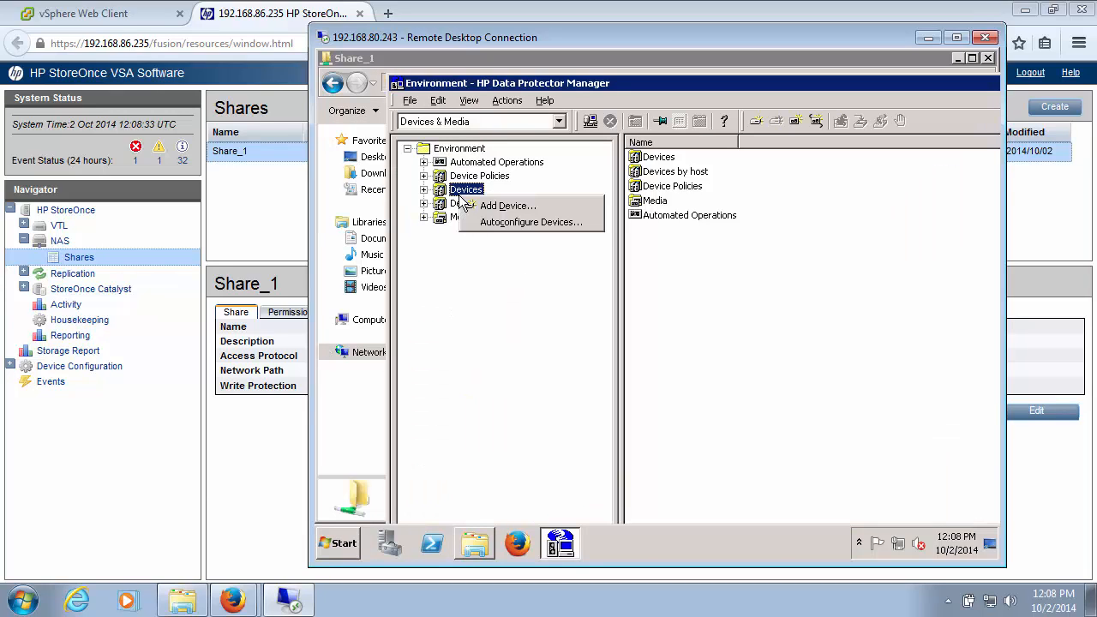
{"action": "left_click", "coordinate": [477, 206]}
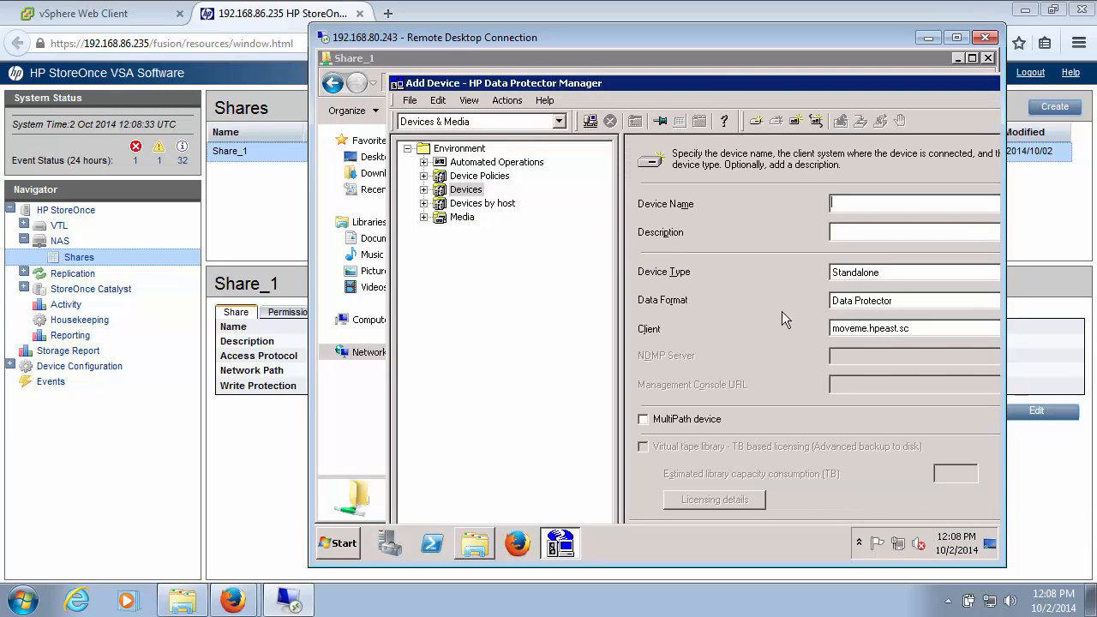
{"action": "double_click", "coordinate": [710, 83]}
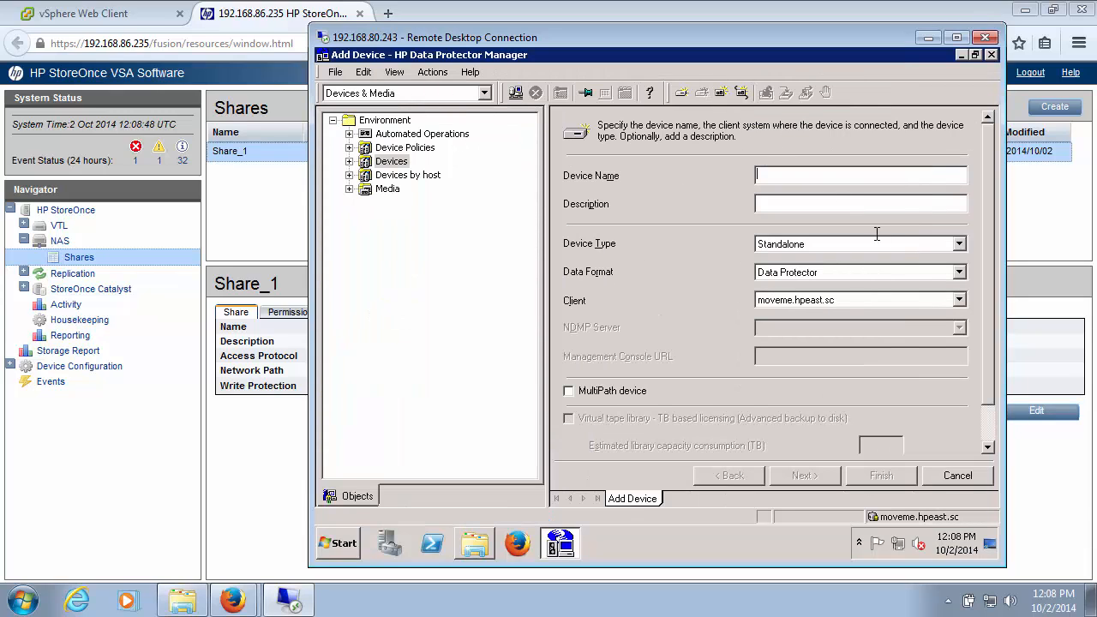
{"action": "left_click", "coordinate": [960, 245]}
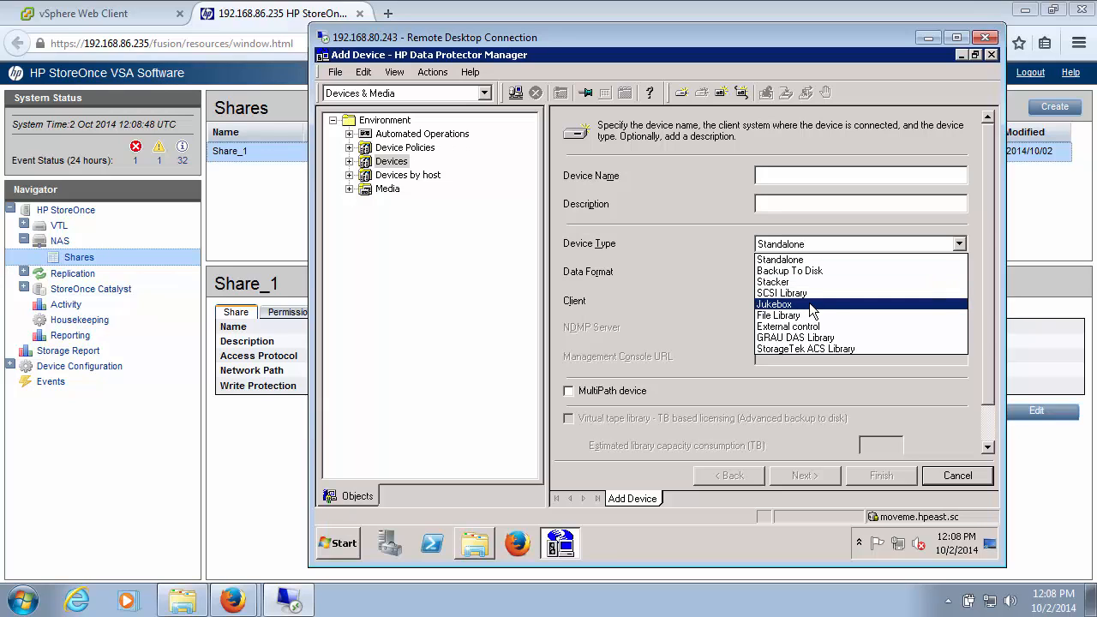
{"action": "left_click", "coordinate": [780, 316]}
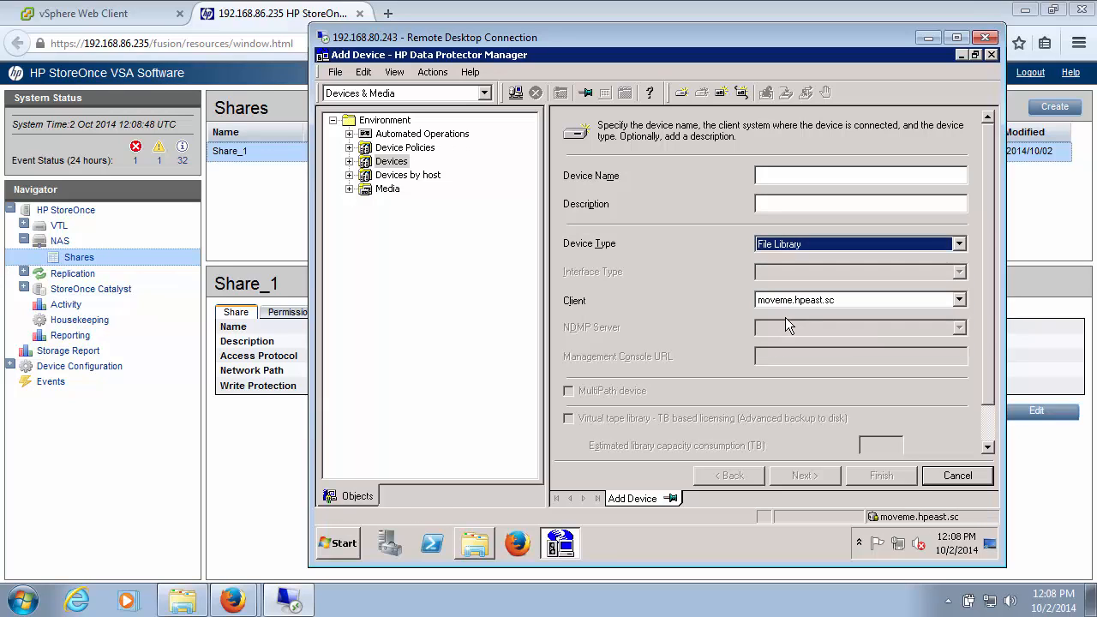